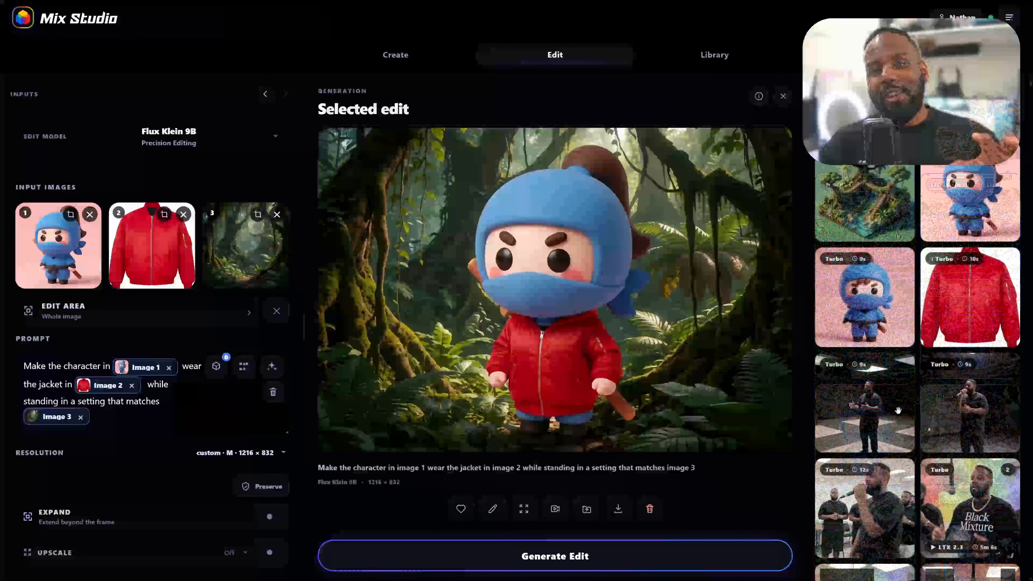
{"action": "scroll", "coordinate": [898, 410], "scroll_direction": "down", "scroll_amount": 10}
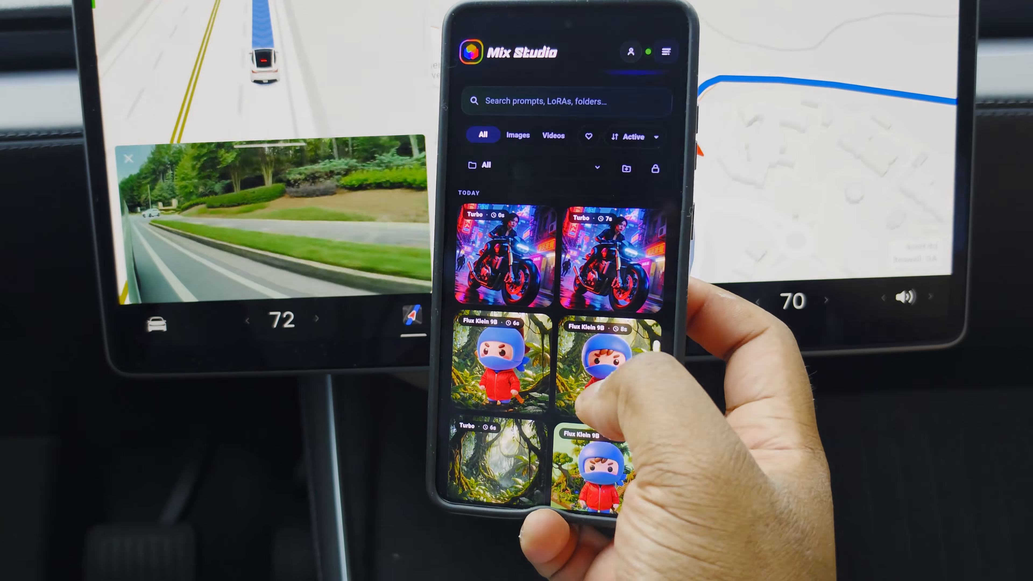
{"action": "left_click", "coordinate": [504, 366]}
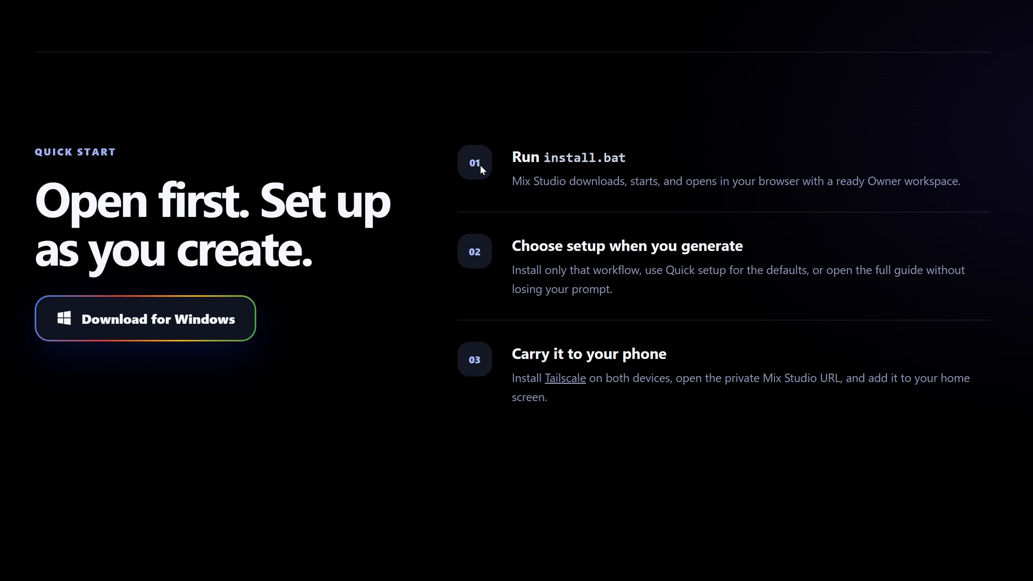
Download the Mix Studio installer for Windows, run install.bat and check the folder the repository is cloned into.
{"action": "left_click", "coordinate": [231, 317]}
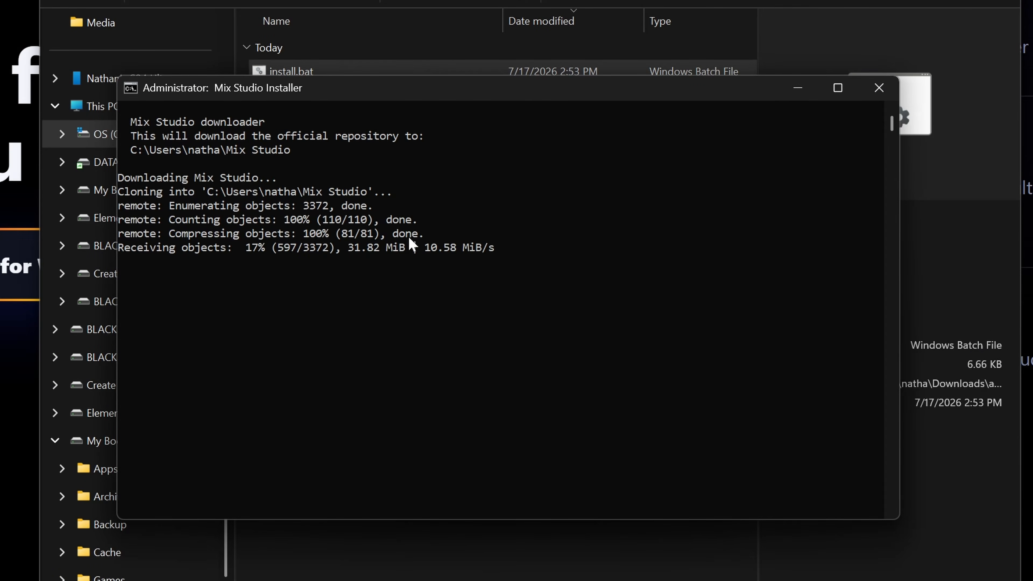
{"action": "mouse_move", "coordinate": [516, 247]}
{"action": "left_mouse_down"}
{"action": "mouse_move", "coordinate": [181, 220]}
{"action": "mouse_move", "coordinate": [95, 187]}
{"action": "mouse_move", "coordinate": [101, 167]}
{"action": "mouse_move", "coordinate": [101, 177]}
{"action": "left_mouse_up"}
{"action": "mouse_move", "coordinate": [236, 200]}
{"action": "left_mouse_down"}
{"action": "mouse_move", "coordinate": [367, 200]}
{"action": "mouse_move", "coordinate": [250, 194]}
{"action": "mouse_move", "coordinate": [371, 190]}
{"action": "left_mouse_up"}
{"action": "left_click", "coordinate": [254, 195]}
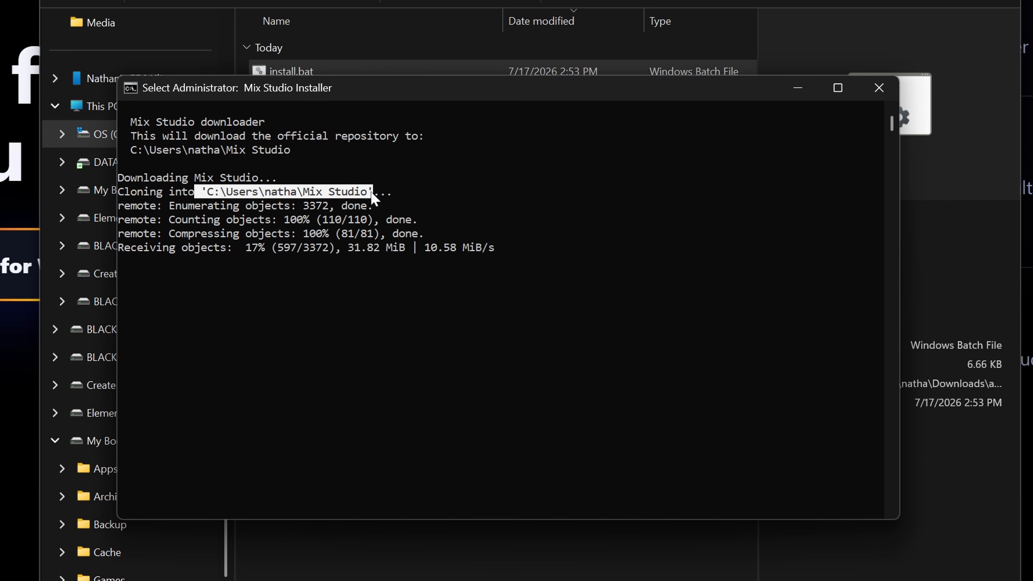
{"action": "left_click", "coordinate": [369, 192]}
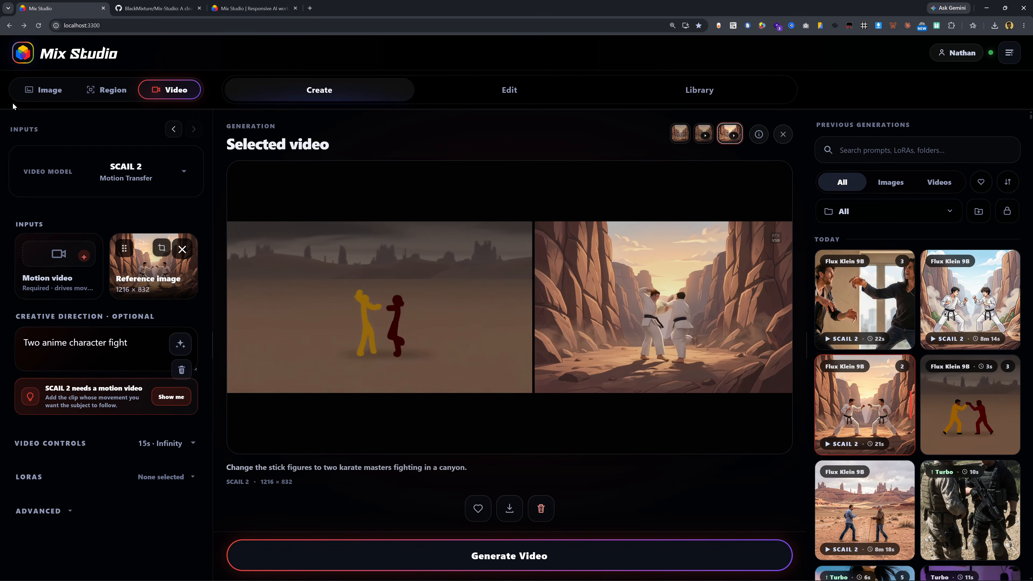
Reset the current workspace, clearing its prompts, LoRAs, reference media and generation settings.
{"action": "left_click", "coordinate": [23, 53]}
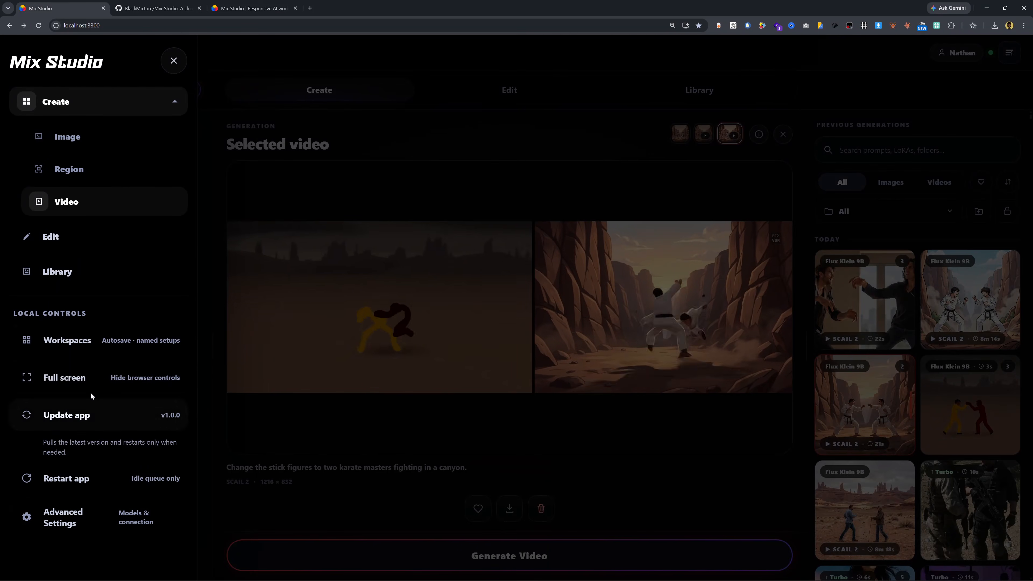
{"action": "left_click", "coordinate": [92, 339]}
{"action": "left_click", "coordinate": [454, 551]}
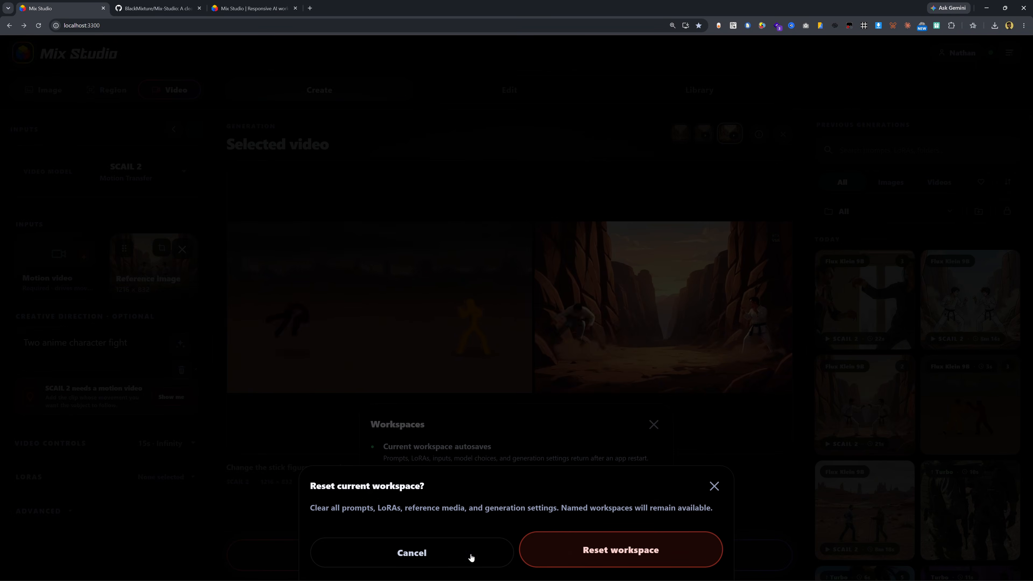
{"action": "left_click", "coordinate": [665, 552]}
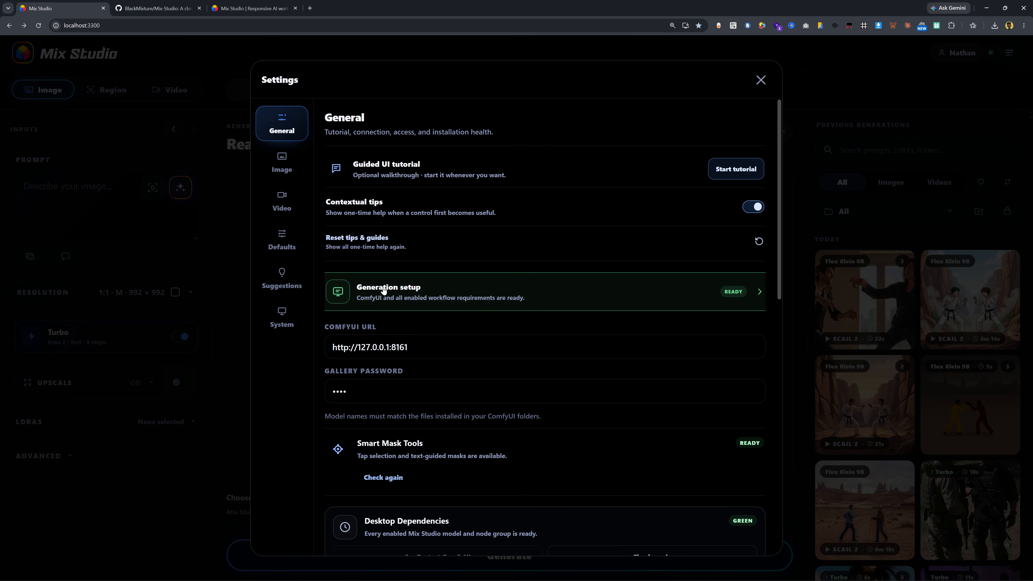
Open Generation setup from the general settings and examine the ComfyUI URL, ComfyUI folder and models folder in the connection details.
{"action": "left_click", "coordinate": [451, 298]}
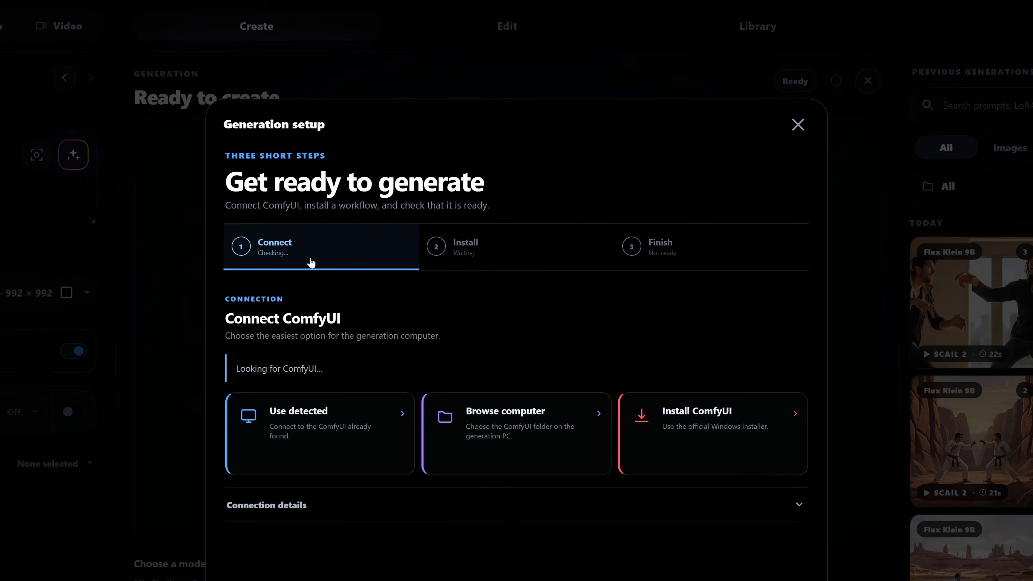
{"action": "left_click", "coordinate": [594, 261]}
{"action": "left_click", "coordinate": [256, 244]}
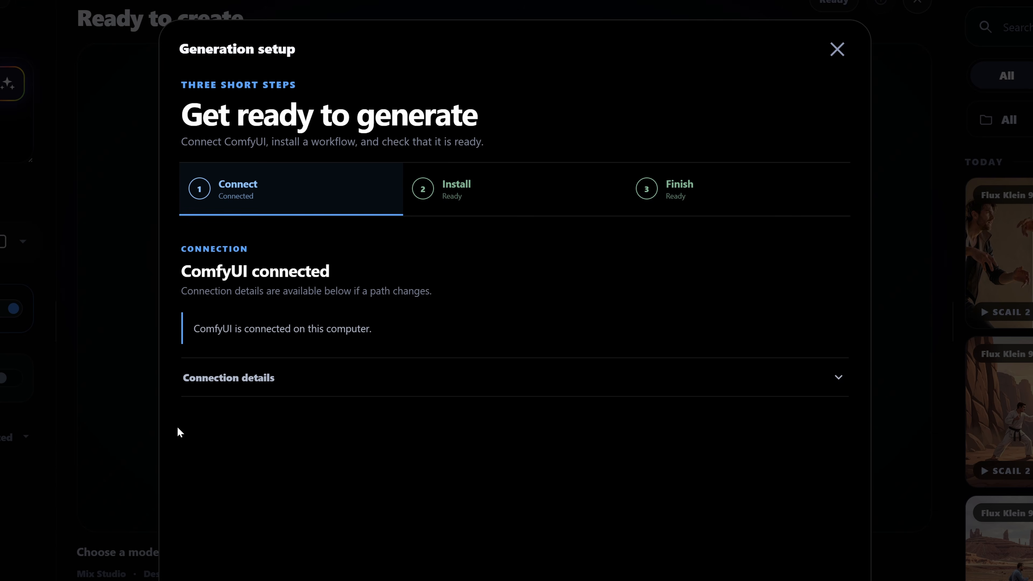
{"action": "left_click", "coordinate": [318, 381]}
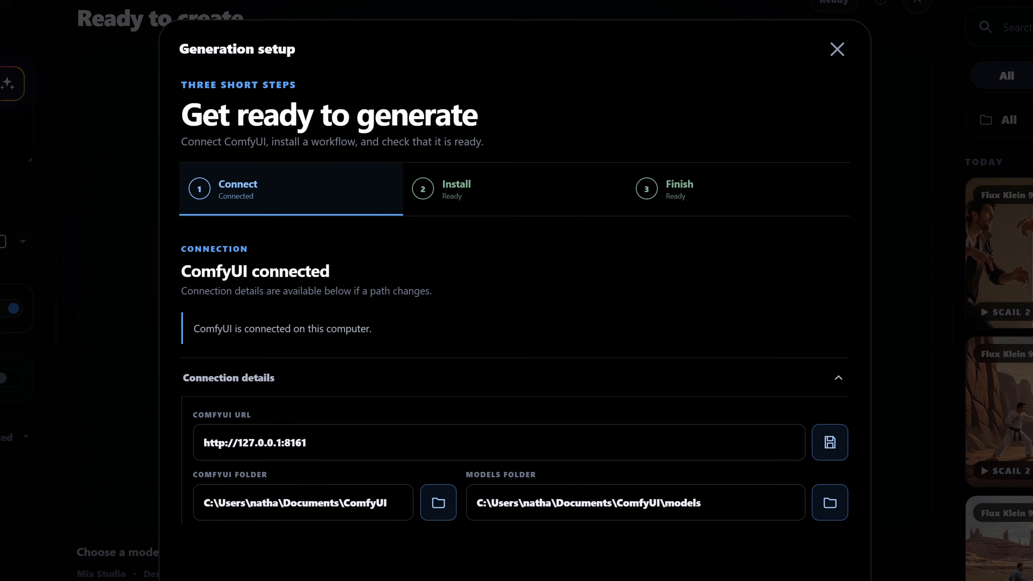
{"action": "left_click_drag", "start_coordinate": [309, 504], "coordinate": [431, 504]}
{"action": "left_click_drag", "start_coordinate": [514, 504], "coordinate": [648, 504]}
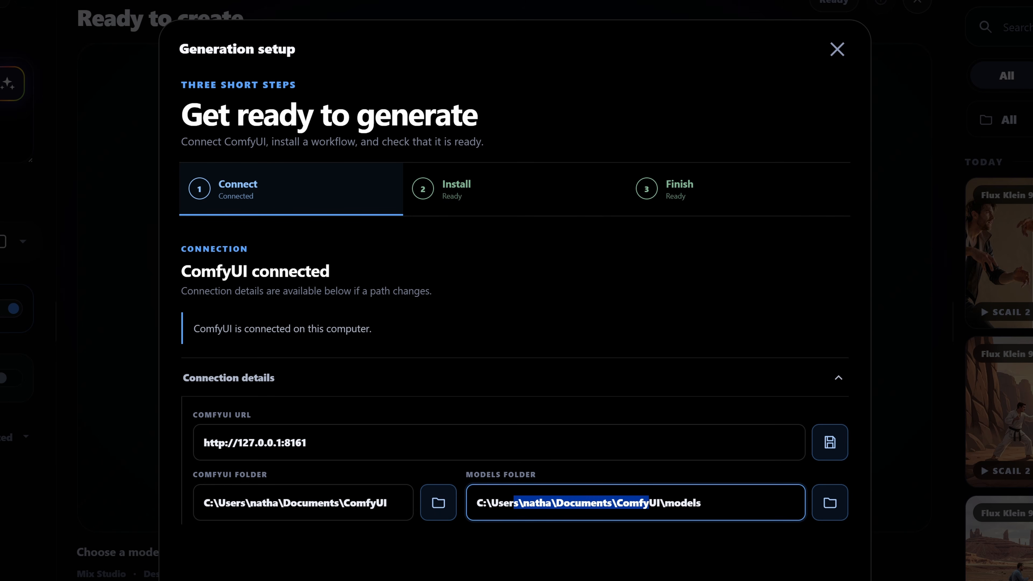
{"action": "left_click", "coordinate": [266, 503]}
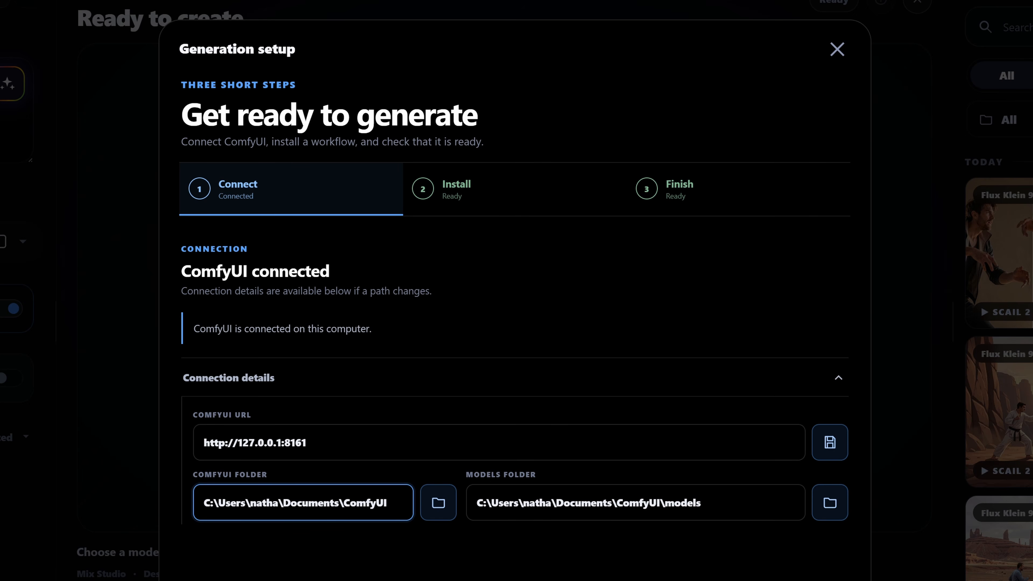
Go to the Install stage of the generation setup and examine the detected GPU, VRAM and RAM with their recommendation.
{"action": "left_click", "coordinate": [418, 202]}
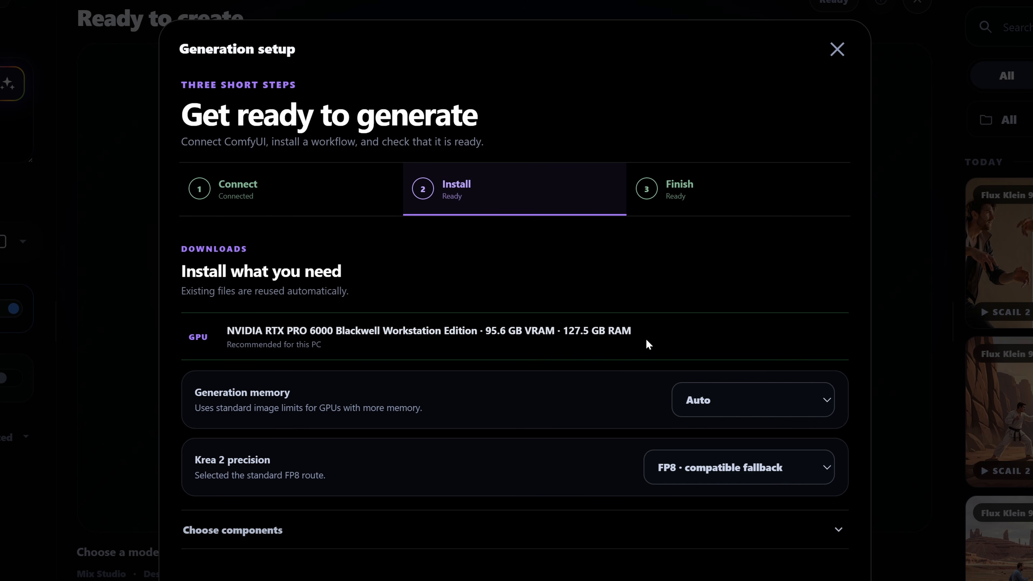
{"action": "left_click_drag", "start_coordinate": [373, 344], "coordinate": [605, 332]}
{"action": "left_click", "coordinate": [605, 332]}
{"action": "mouse_move", "coordinate": [481, 345]}
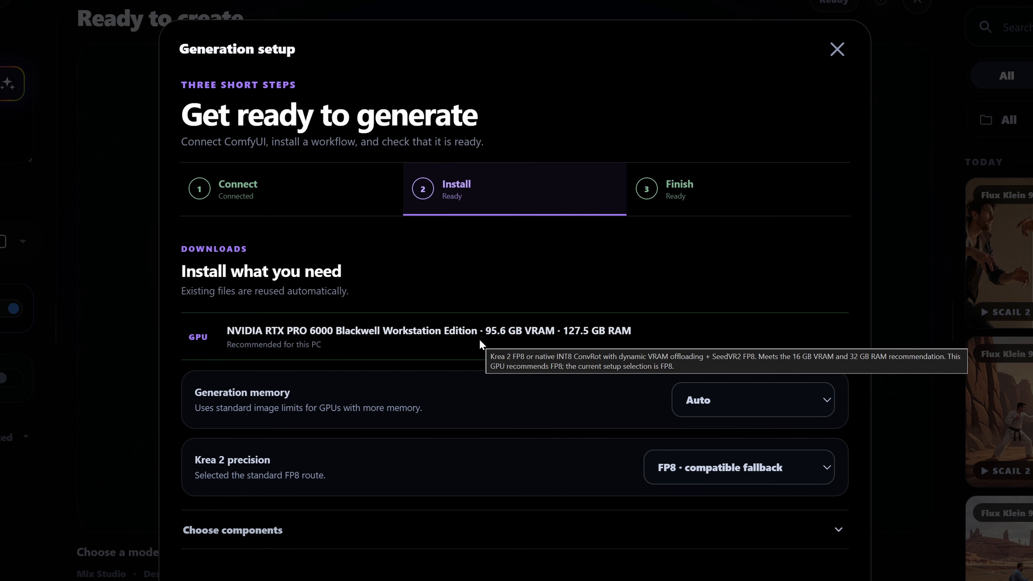
{"action": "mouse_move", "coordinate": [640, 338]}
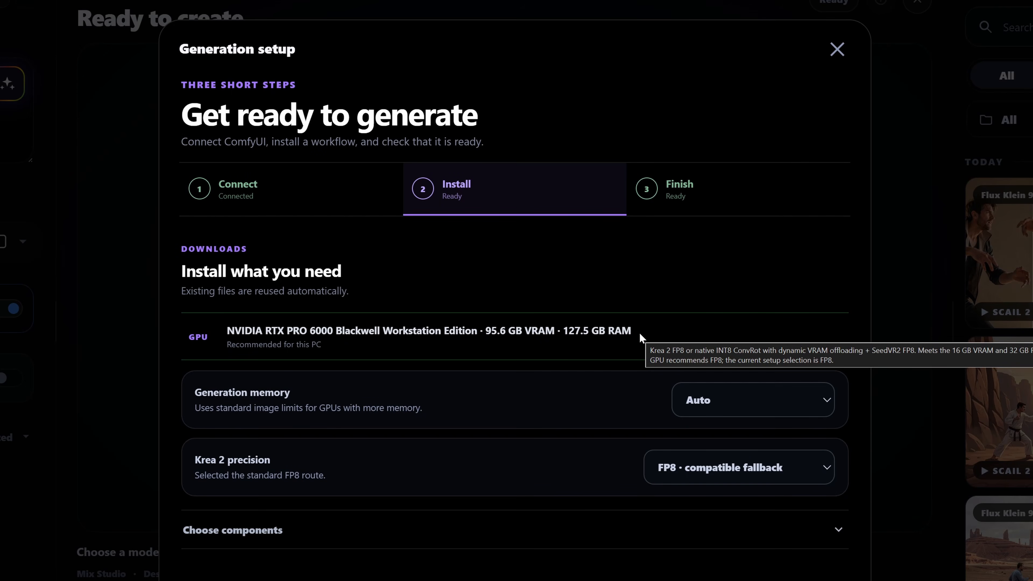
{"action": "left_click_drag", "start_coordinate": [640, 338], "coordinate": [225, 339]}
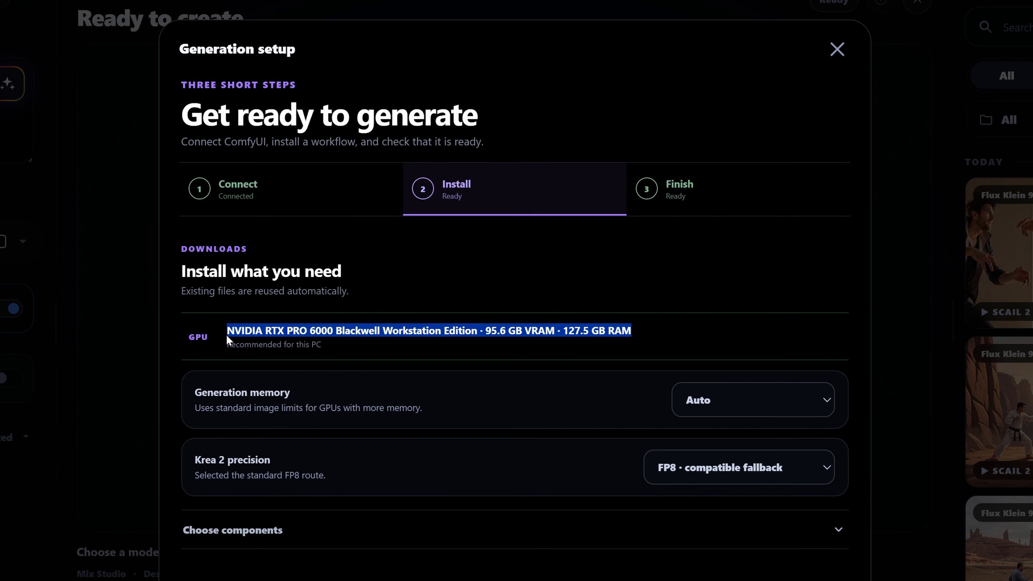
{"action": "left_click", "coordinate": [381, 361]}
{"action": "left_click_drag", "start_coordinate": [485, 330], "coordinate": [554, 330]}
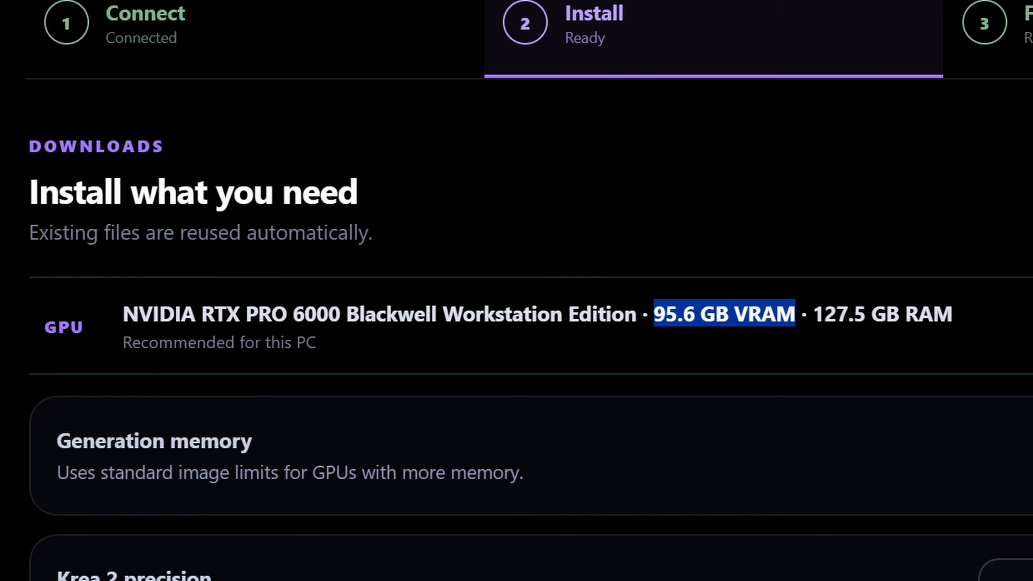
{"action": "left_click_drag", "start_coordinate": [800, 314], "coordinate": [180, 319]}
{"action": "left_click", "coordinate": [931, 320]}
{"action": "left_click", "coordinate": [372, 348]}
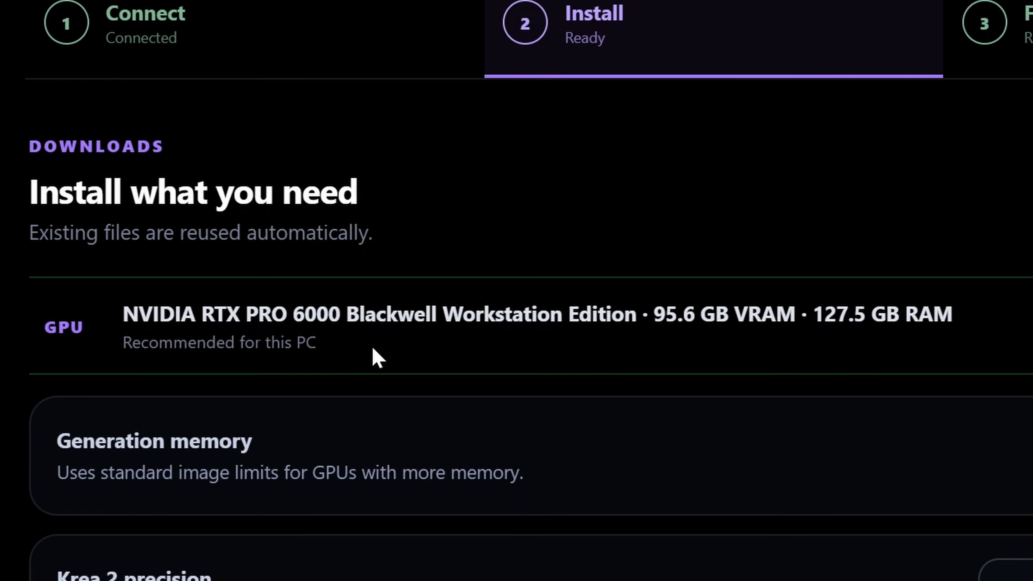
{"action": "mouse_move", "coordinate": [367, 347]}
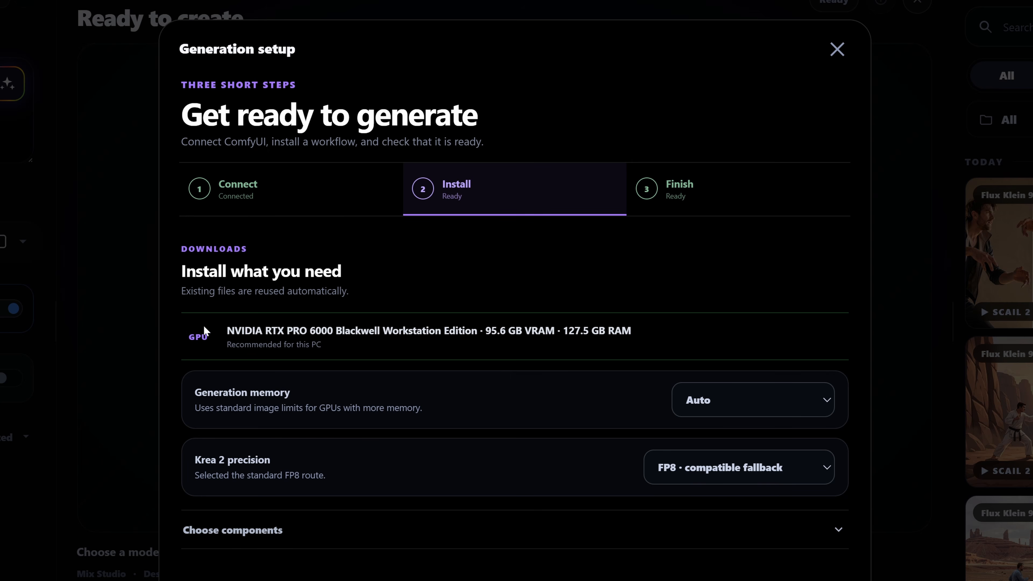
{"action": "left_click_drag", "start_coordinate": [204, 331], "coordinate": [354, 358]}
{"action": "left_click", "coordinate": [366, 351]}
Set generation memory to Auto and look over the available Krea 2 precision options.
{"action": "left_click", "coordinate": [751, 400]}
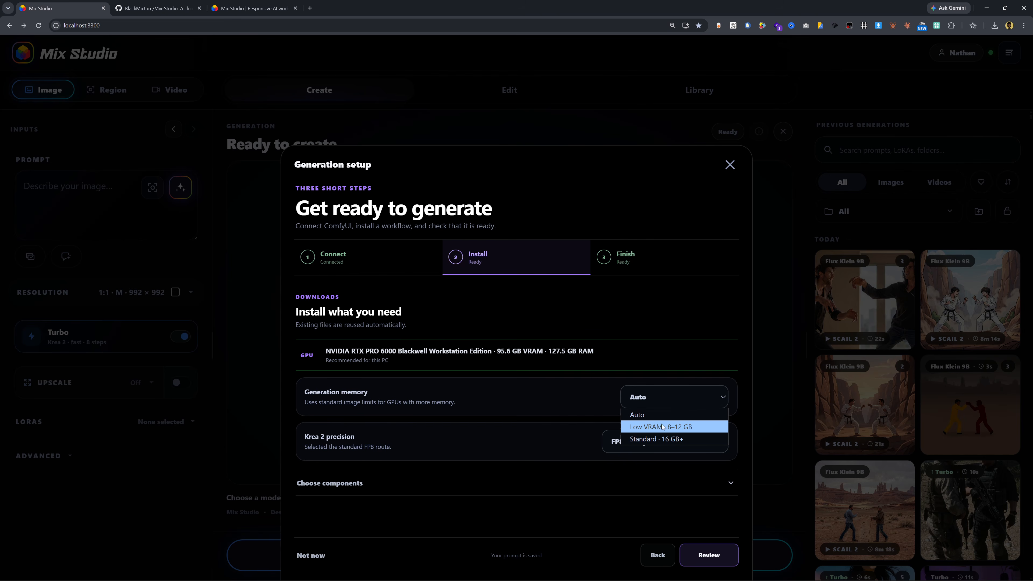
{"action": "left_click", "coordinate": [658, 414]}
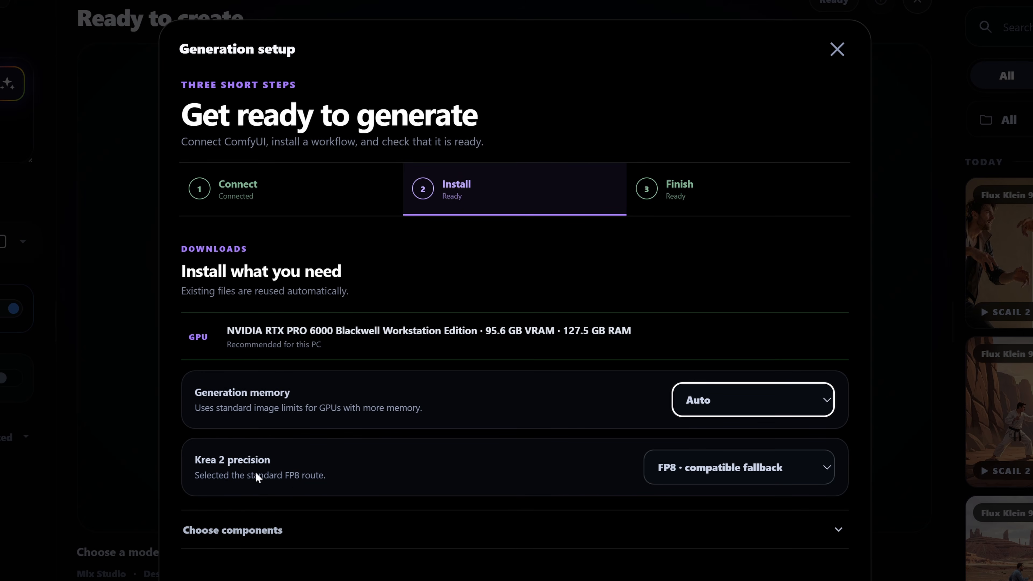
{"action": "left_click", "coordinate": [707, 471]}
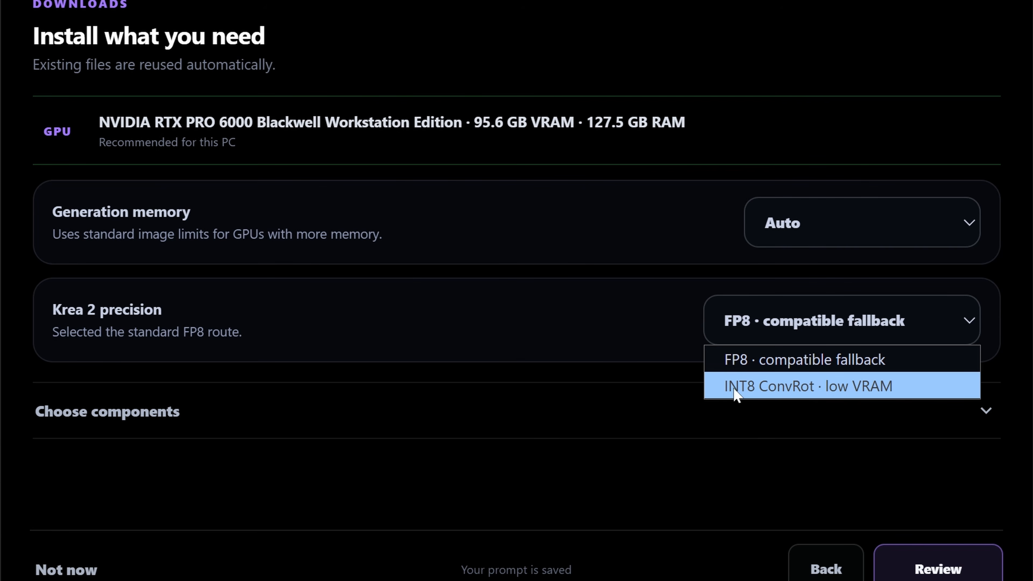
{"action": "left_click", "coordinate": [578, 337]}
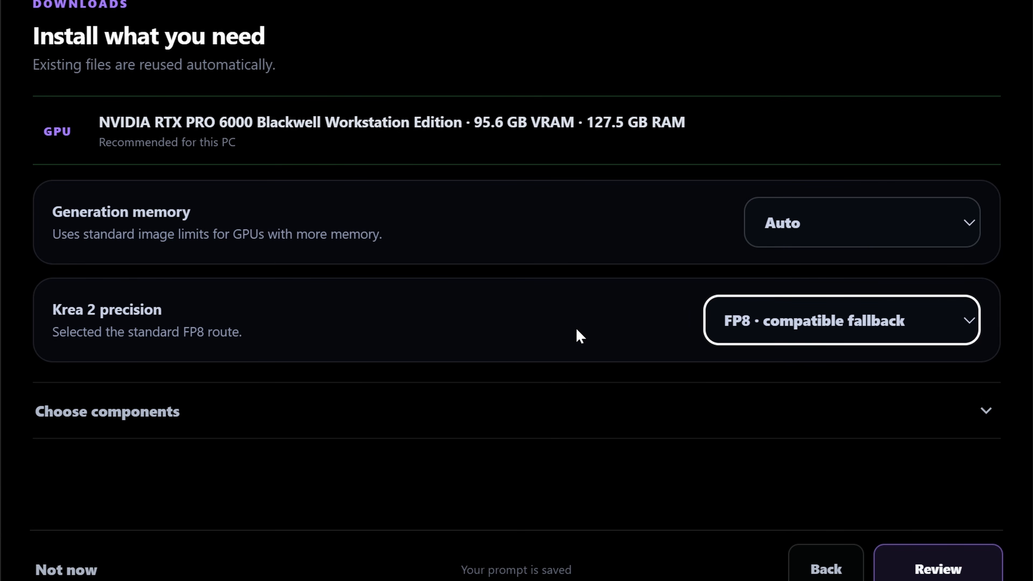
Expand the installable components, review the ready check in the Finish stage and complete the generation setup.
{"action": "left_click", "coordinate": [321, 409]}
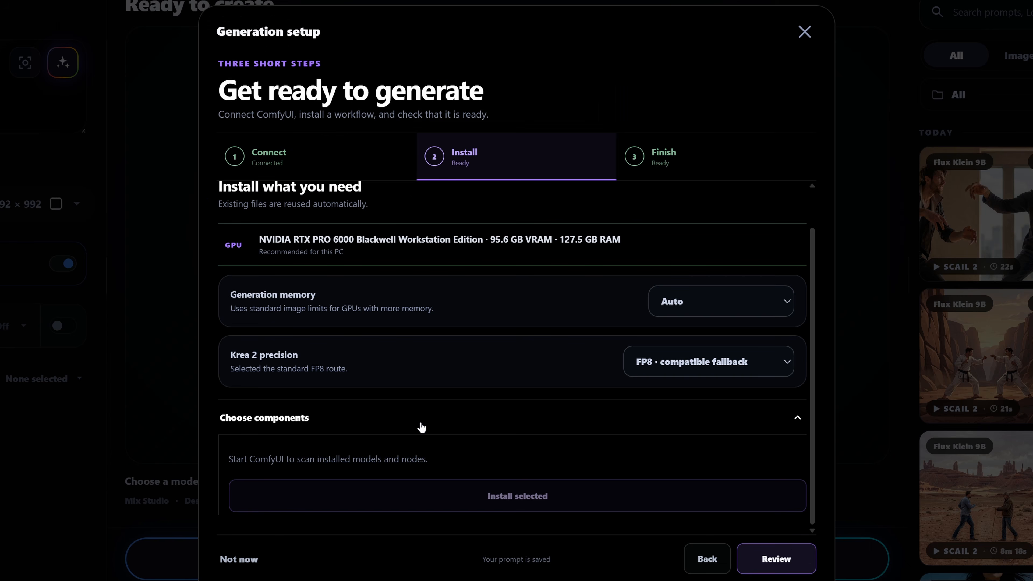
{"action": "left_click", "coordinate": [676, 159]}
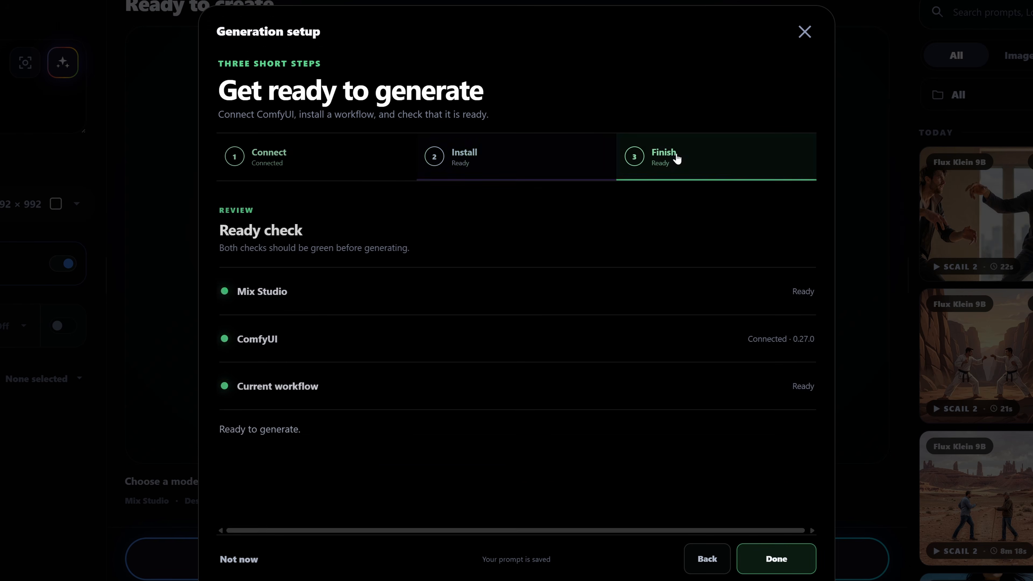
{"action": "left_click_drag", "start_coordinate": [796, 299], "coordinate": [810, 386]}
{"action": "left_click", "coordinate": [379, 258]}
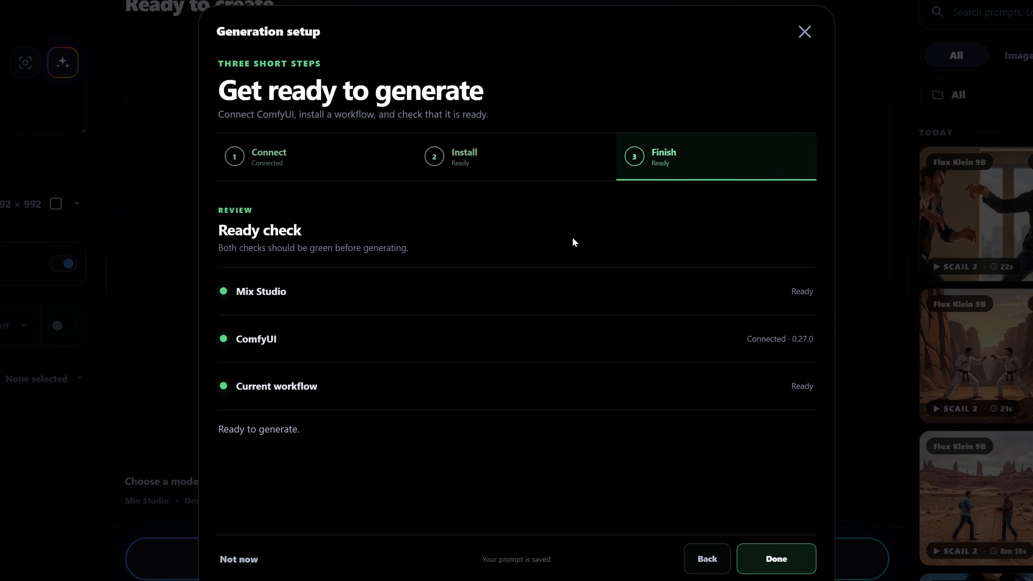
{"action": "left_click", "coordinate": [783, 566]}
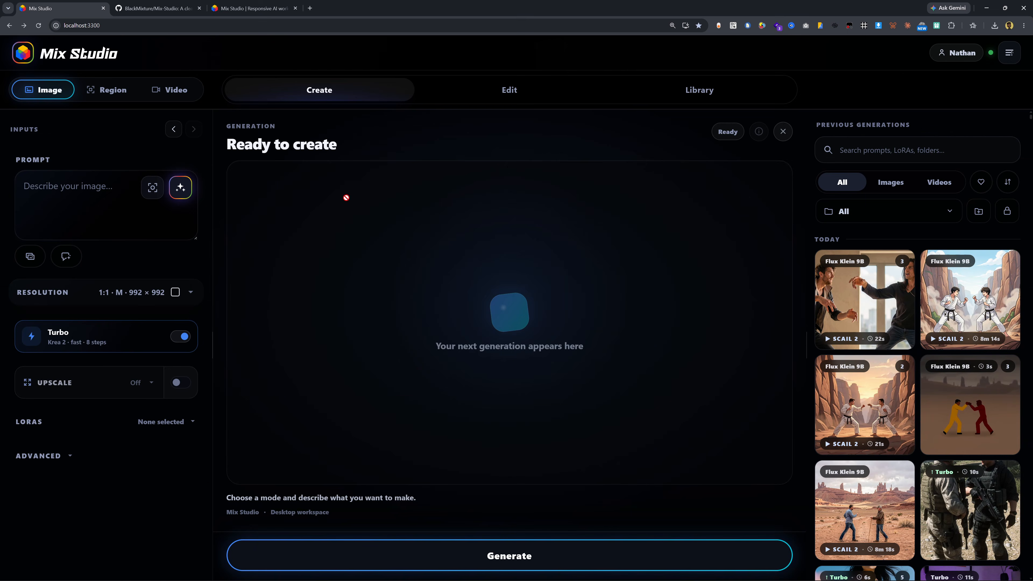
Open Advanced Settings and start the guided UI tutorial.
{"action": "left_click", "coordinate": [23, 53]}
{"action": "left_click", "coordinate": [78, 520]}
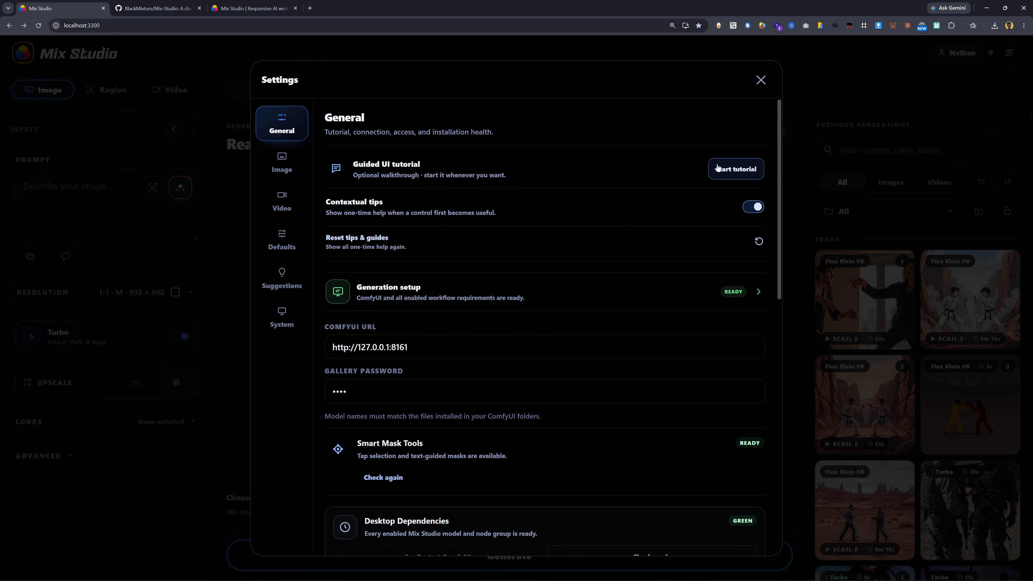
{"action": "left_click", "coordinate": [718, 168]}
Go through the guided tutorial pages on workspaces, creation methods, prompting, visual direction and the output shape.
{"action": "left_click", "coordinate": [179, 233]}
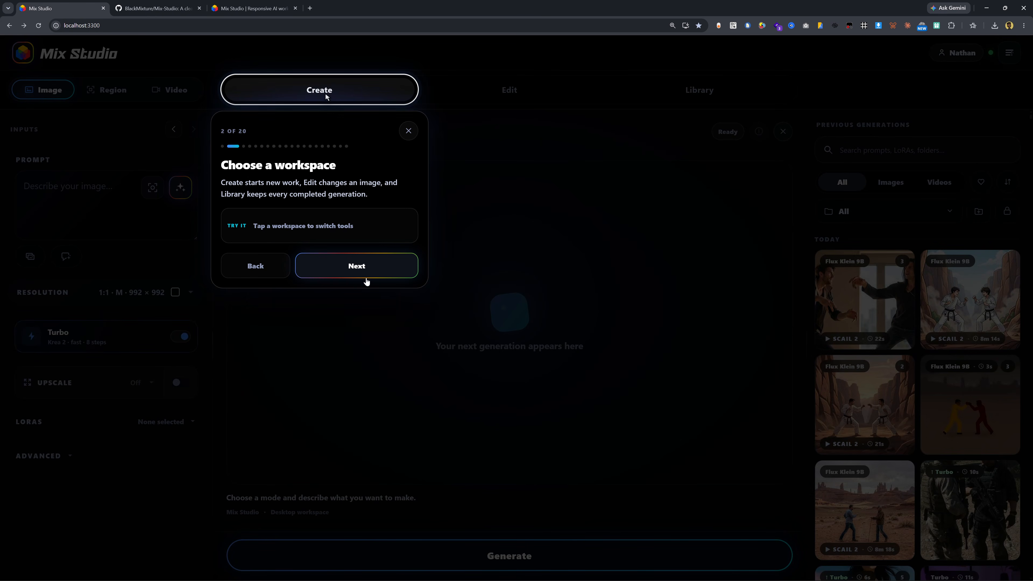
{"action": "left_click", "coordinate": [366, 281]}
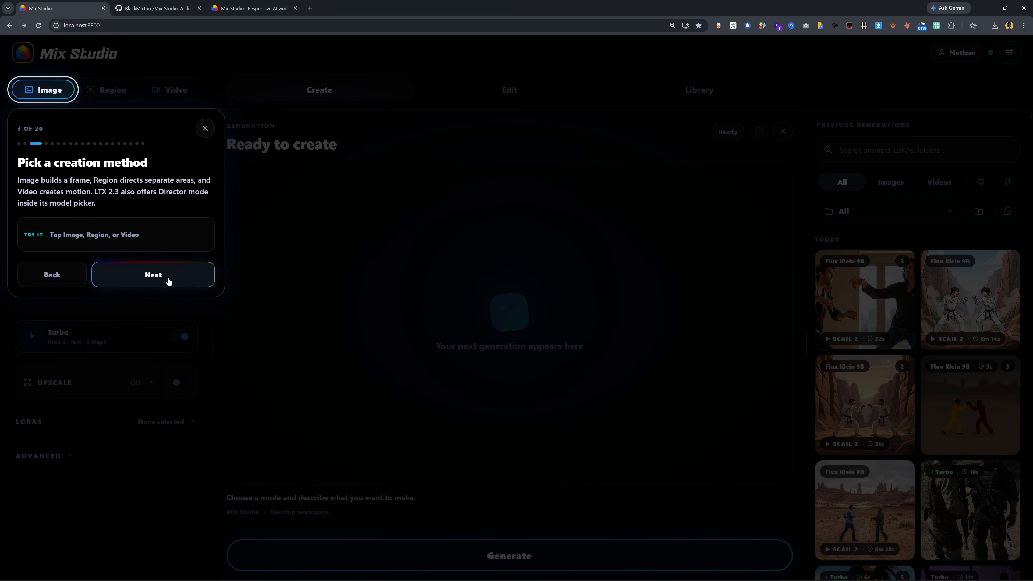
{"action": "left_click", "coordinate": [169, 281]}
{"action": "left_click", "coordinate": [181, 416]}
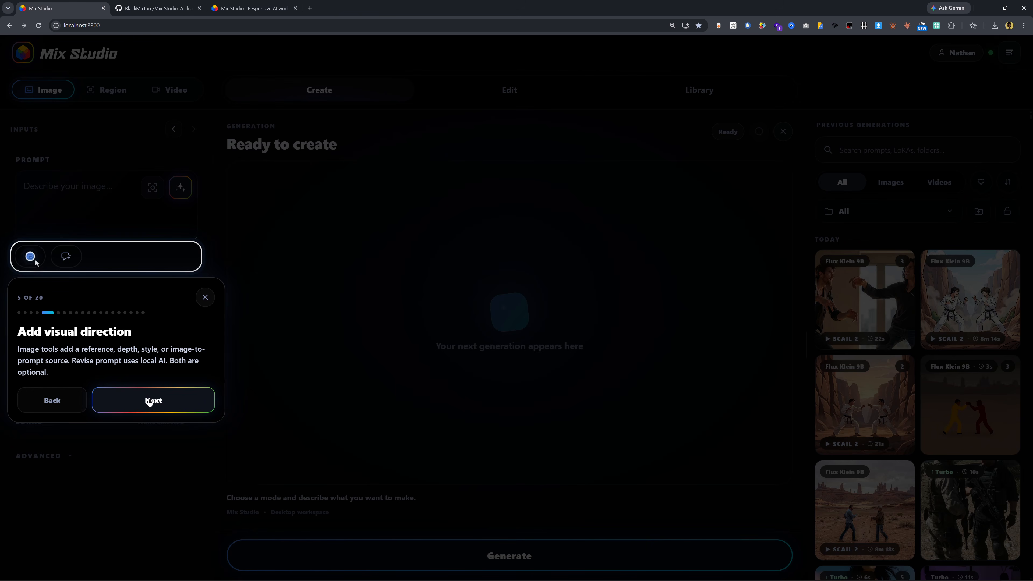
{"action": "left_click", "coordinate": [155, 401]}
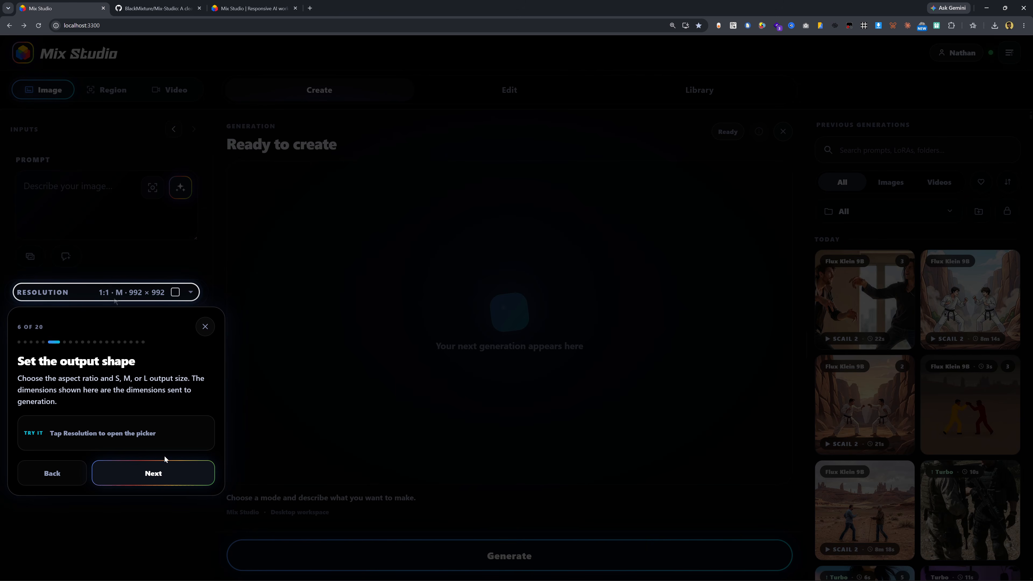
{"action": "left_click", "coordinate": [172, 473]}
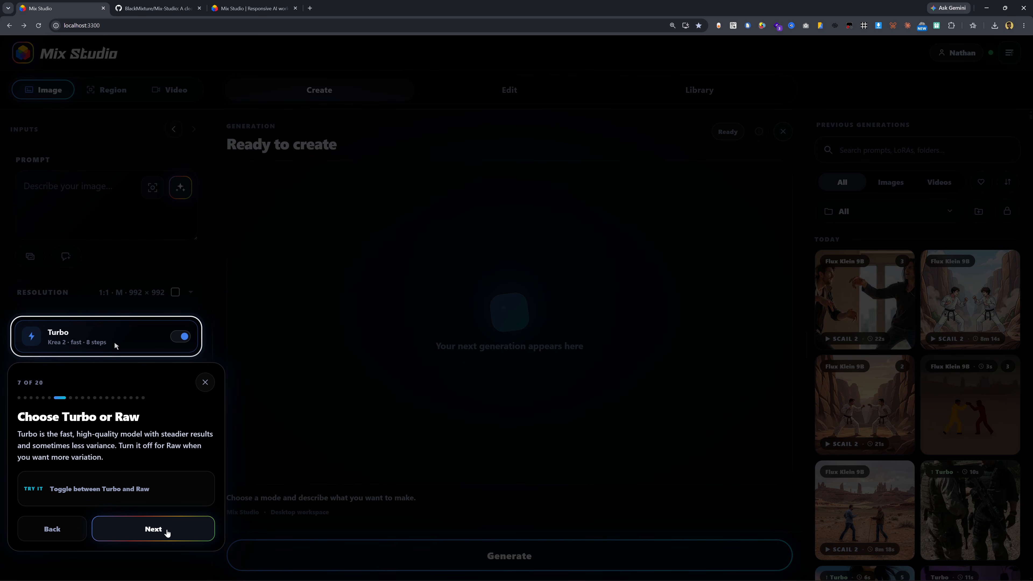
Continue the tutorial from the Turbo or Raw model choice through the page on saving a LoRA stack.
{"action": "left_click", "coordinate": [167, 534]}
{"action": "left_click", "coordinate": [152, 405]}
{"action": "left_click", "coordinate": [153, 405]}
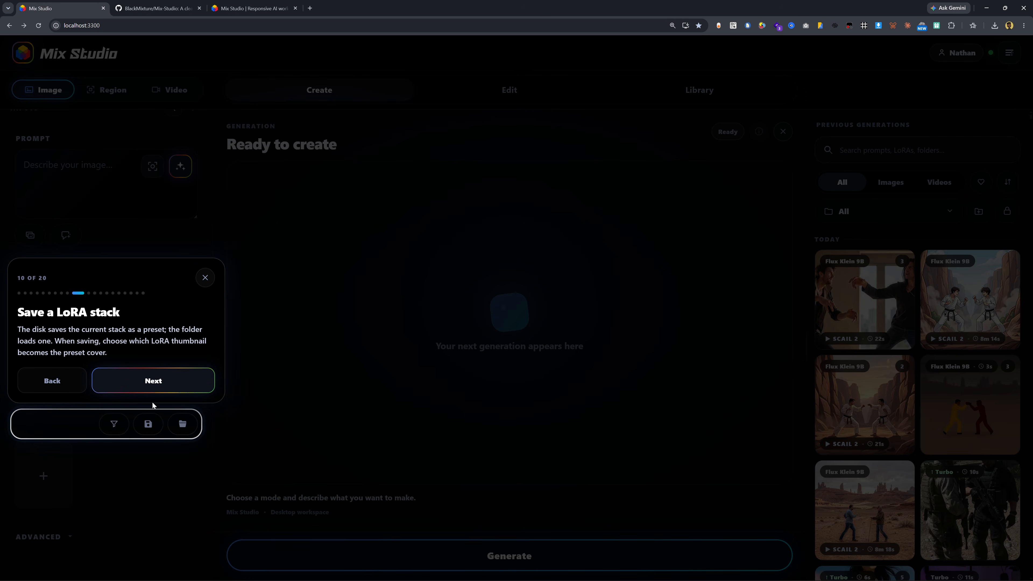
{"action": "left_click", "coordinate": [158, 382]}
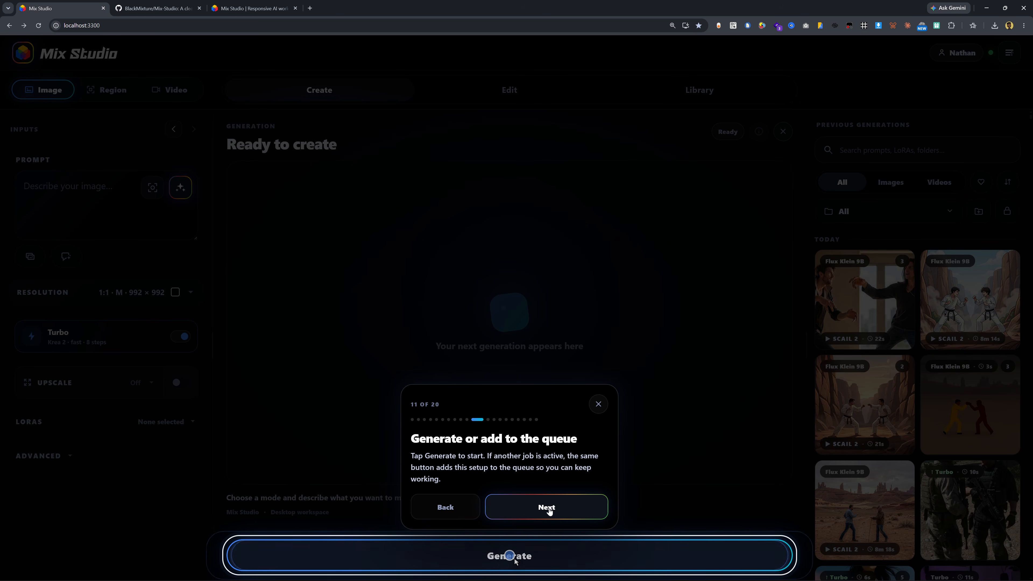
Read the tutorial pages on generating or queueing and the Edit workspace, then exit at the page on referencing images with @.
{"action": "left_click", "coordinate": [547, 509]}
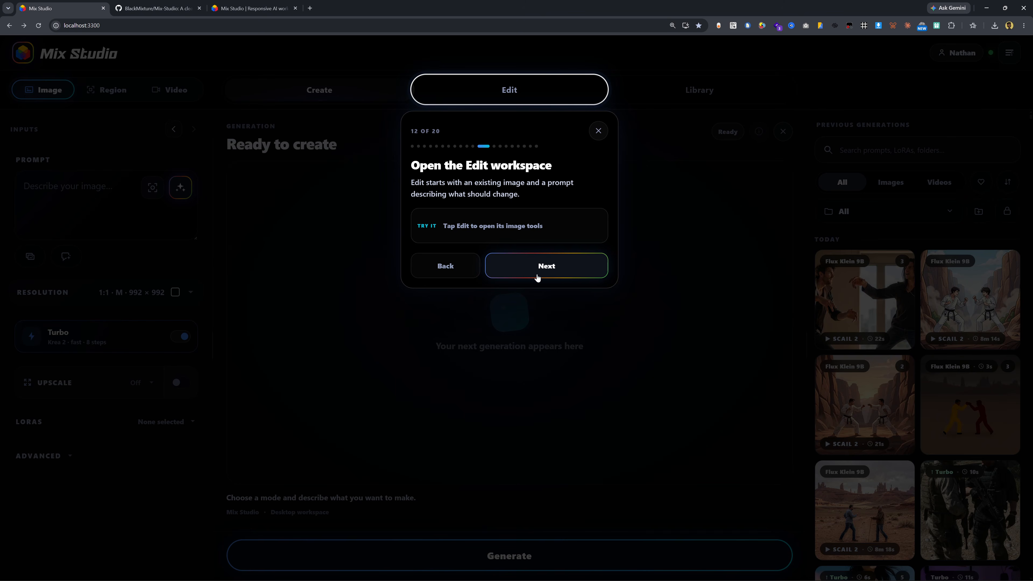
{"action": "left_click", "coordinate": [537, 277]}
{"action": "left_click", "coordinate": [149, 549]}
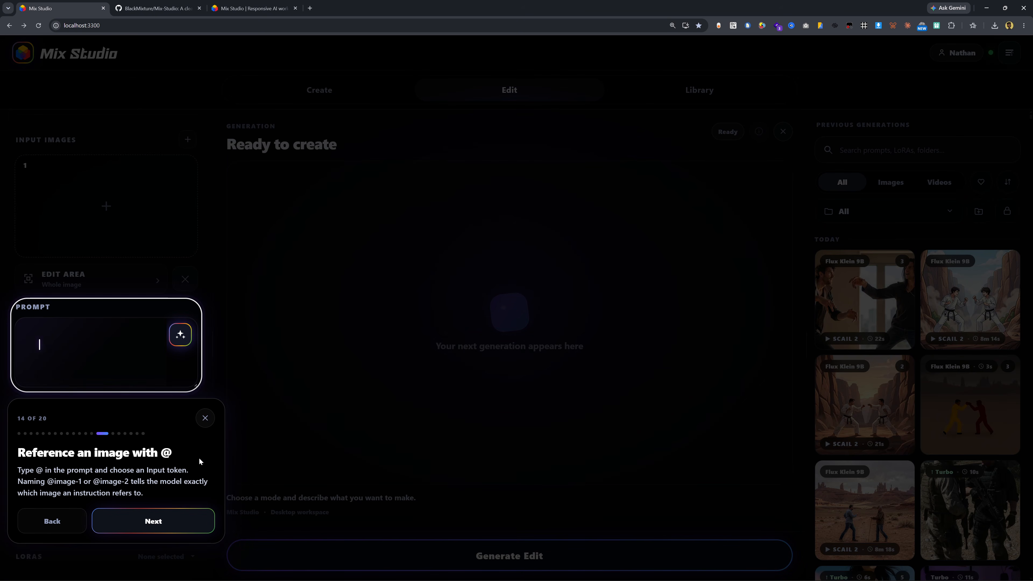
{"action": "left_click", "coordinate": [205, 418]}
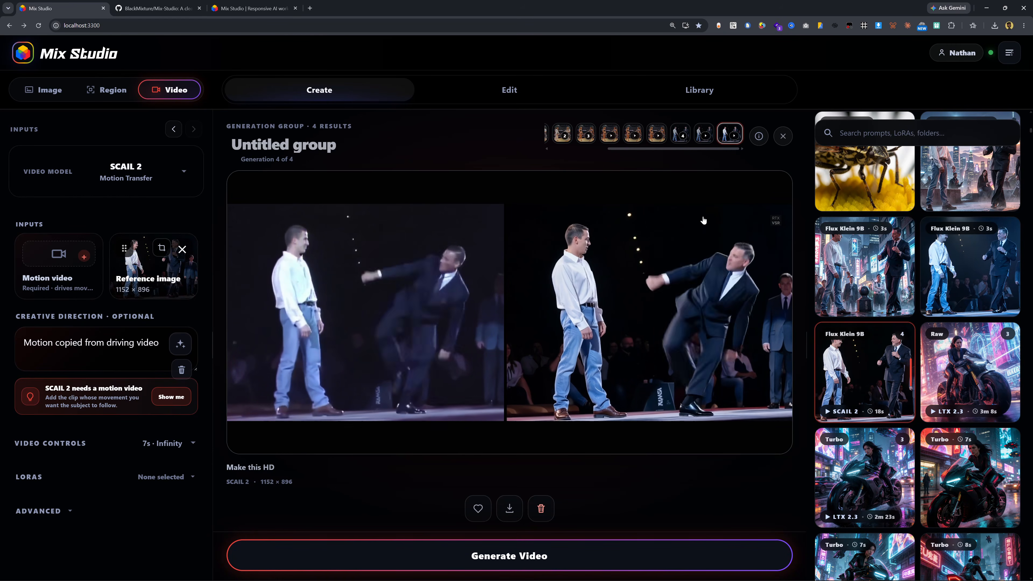
View the karate arena results in the open SCAIL 2 generation group, including the side-by-side motion comparison.
{"action": "scroll", "coordinate": [596, 136], "scroll_direction": "up", "scroll_amount": 2}
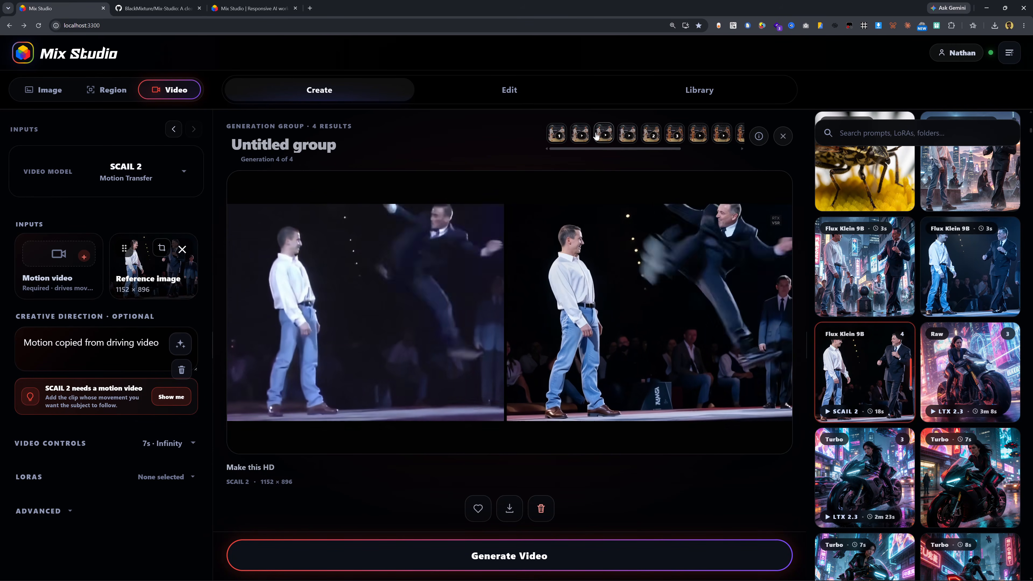
{"action": "left_click", "coordinate": [580, 134]}
{"action": "scroll", "coordinate": [588, 135], "scroll_direction": "down", "scroll_amount": 1}
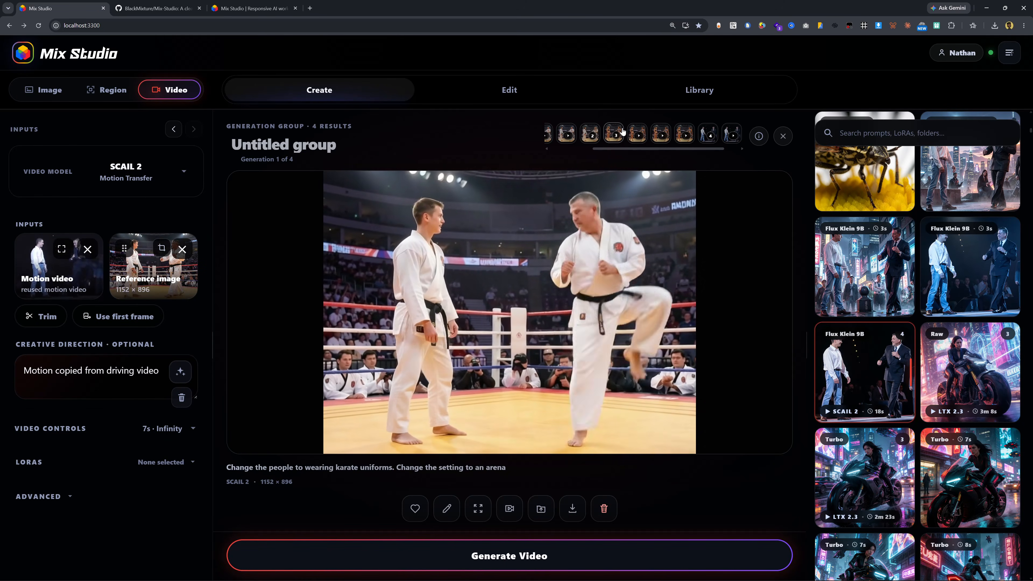
{"action": "left_click", "coordinate": [580, 132]}
{"action": "left_click", "coordinate": [569, 134]}
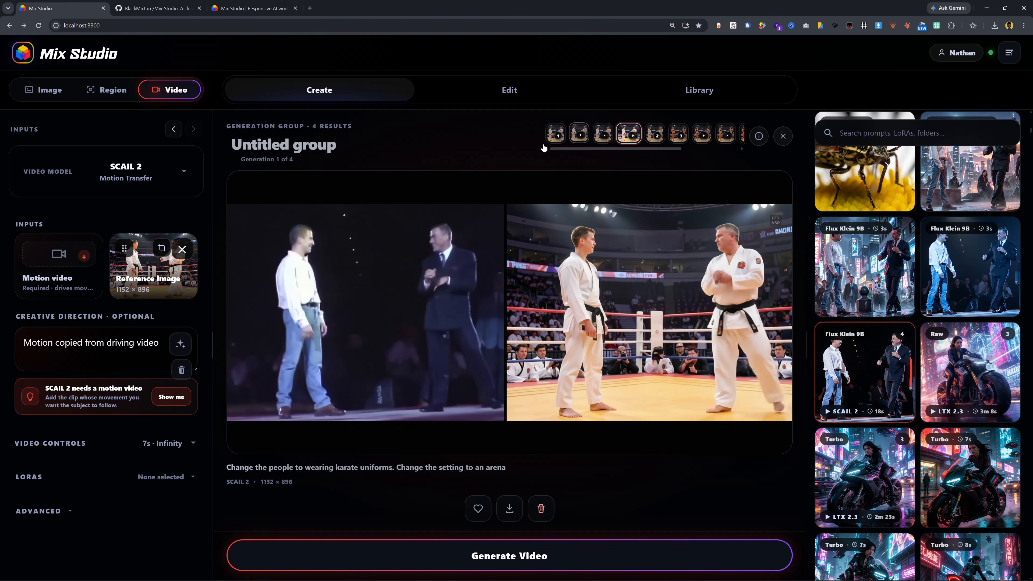
Browse the previous generations and open the SCAIL 2 videos of the purple armoured character and the blonde woman.
{"action": "scroll", "coordinate": [944, 416], "scroll_direction": "down", "scroll_amount": 10}
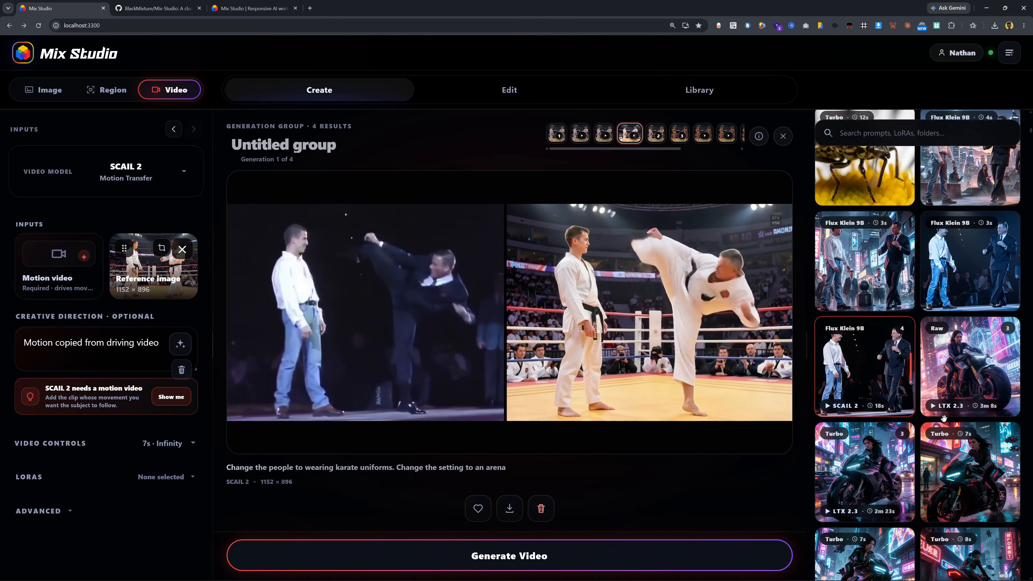
{"action": "scroll", "coordinate": [965, 414], "scroll_direction": "down", "scroll_amount": 2}
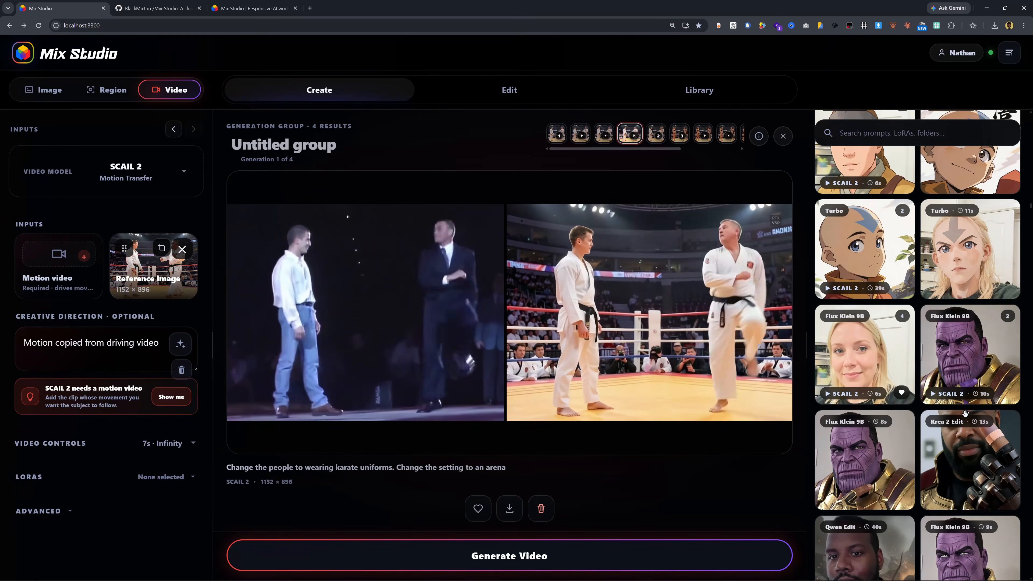
{"action": "scroll", "coordinate": [966, 414], "scroll_direction": "down", "scroll_amount": 1}
{"action": "left_click", "coordinate": [942, 325]}
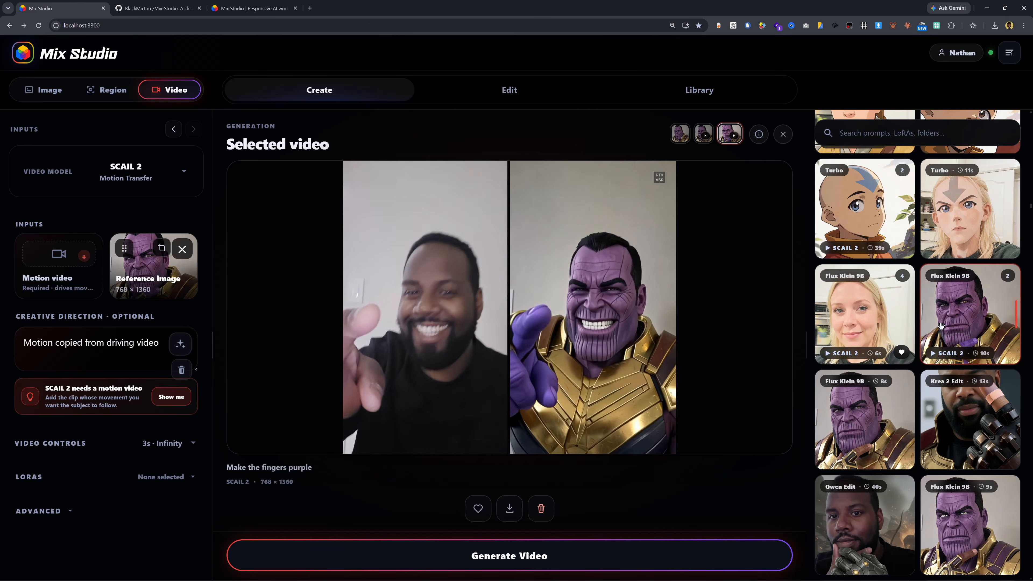
{"action": "left_click", "coordinate": [855, 314]}
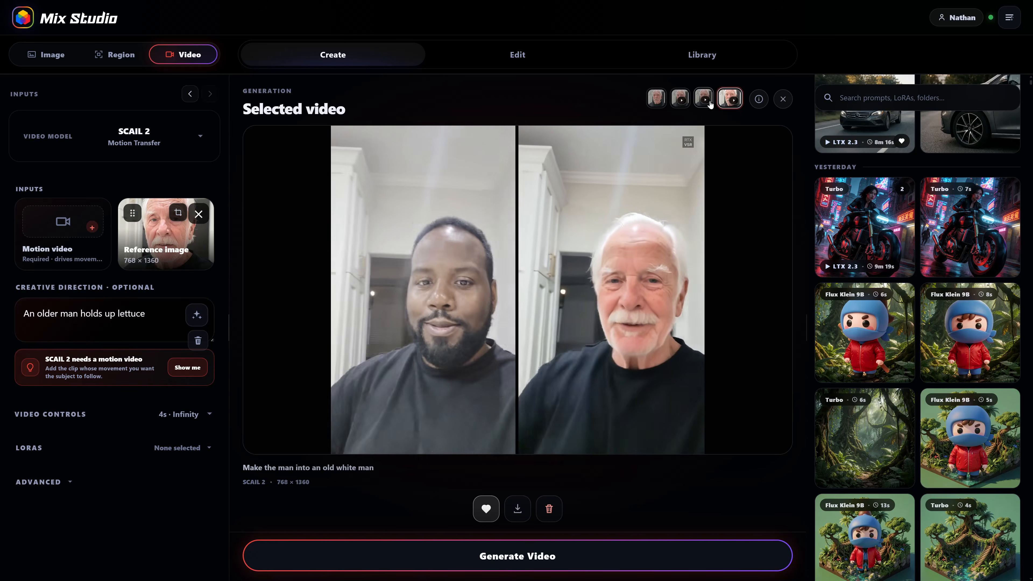
Review the source edit and each SCAIL 2 video in the older man generation, including the clip with the lettuce.
{"action": "left_click", "coordinate": [704, 99]}
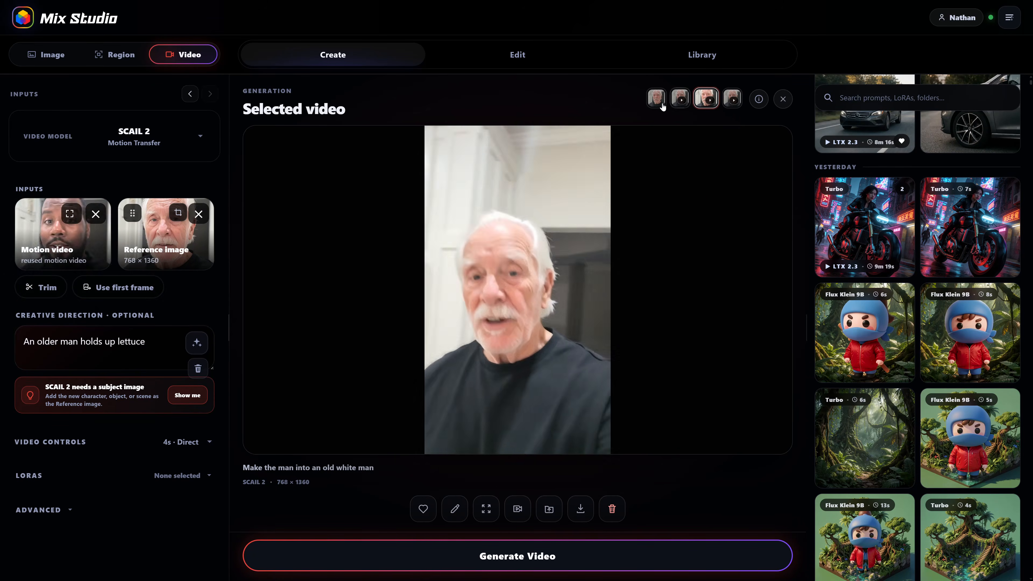
{"action": "left_click", "coordinate": [658, 99]}
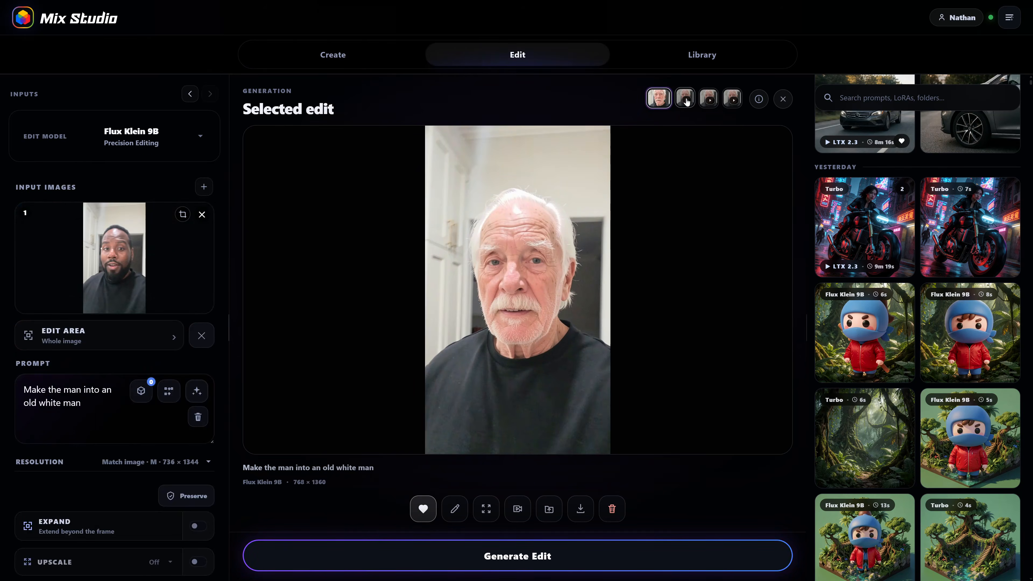
{"action": "left_click", "coordinate": [686, 99]}
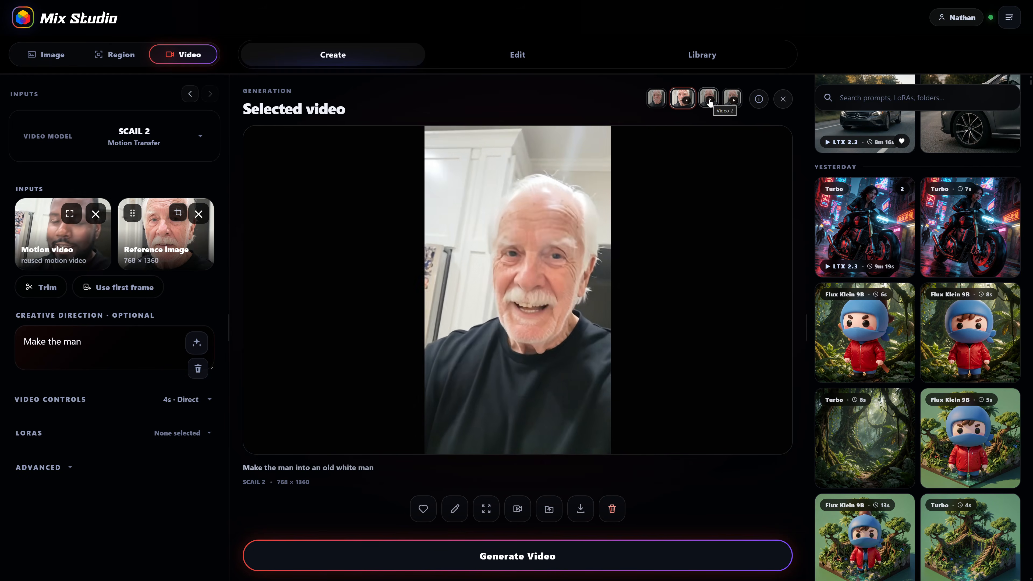
{"action": "left_click", "coordinate": [709, 100]}
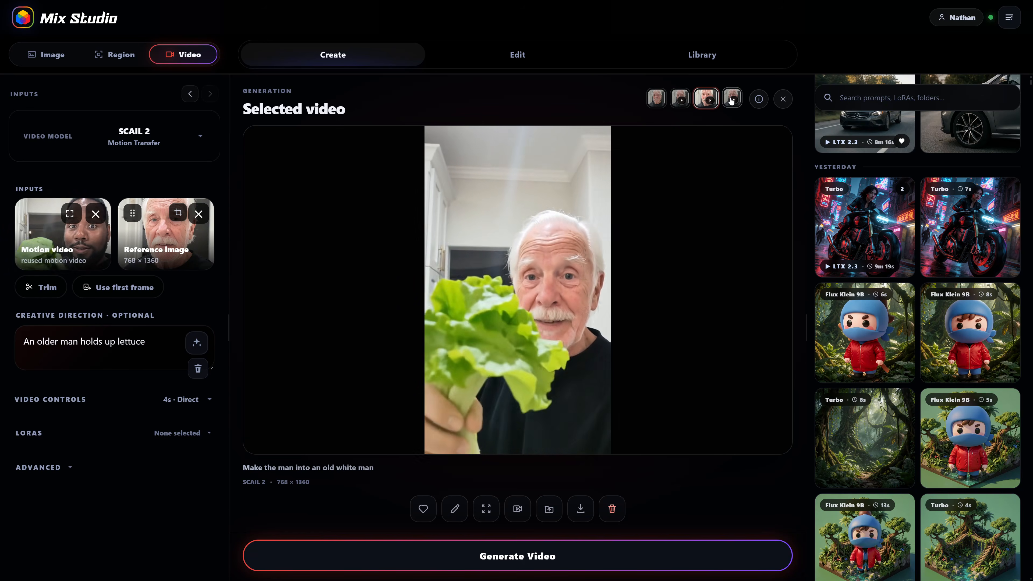
{"action": "left_click", "coordinate": [732, 101]}
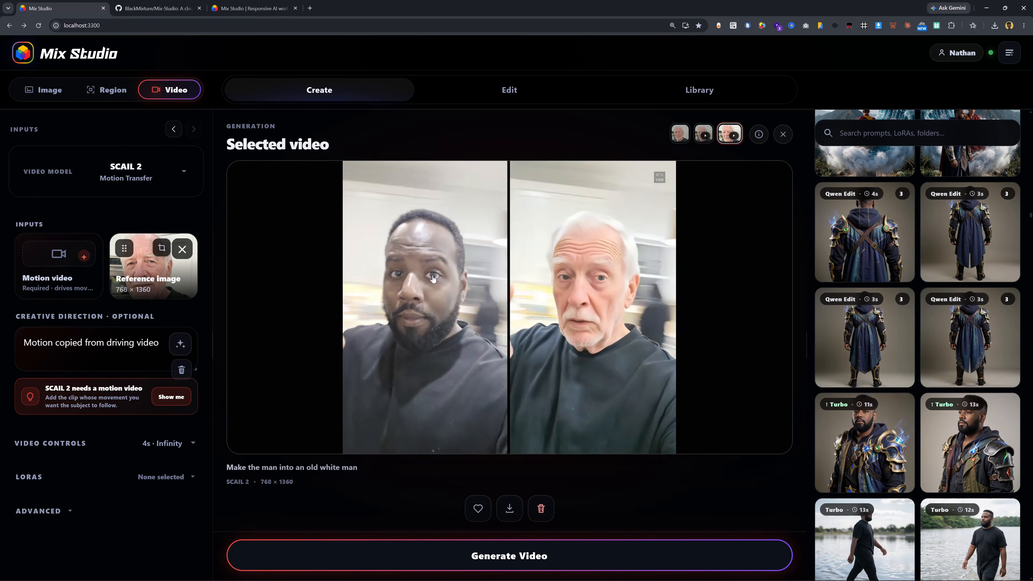
Clear the selected generation in Video mode and choose SCAIL 2 Motion Transfer as the video model.
{"action": "left_click", "coordinate": [44, 90]}
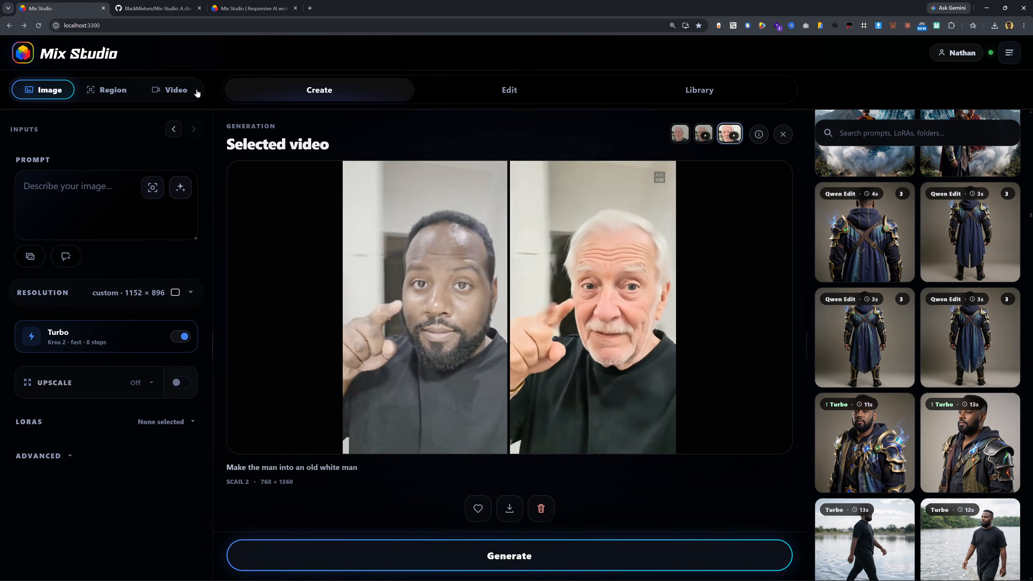
{"action": "left_click", "coordinate": [179, 91]}
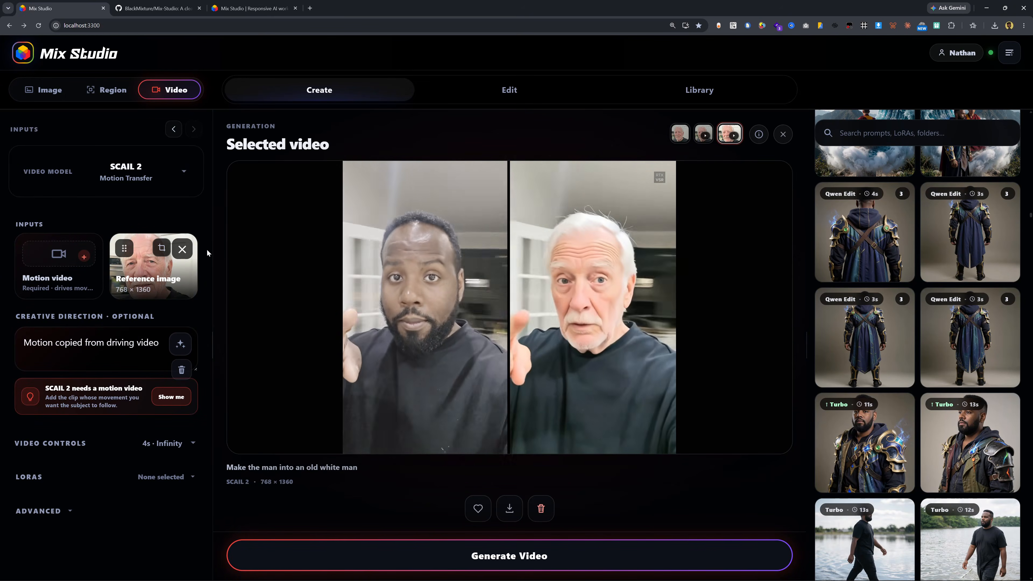
{"action": "left_click", "coordinate": [785, 136]}
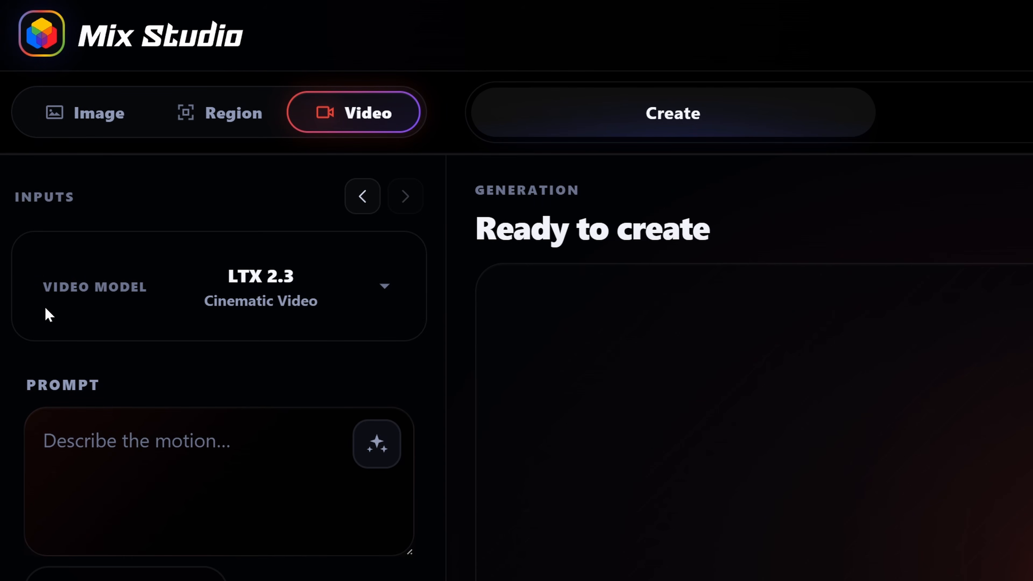
{"action": "left_click", "coordinate": [329, 302]}
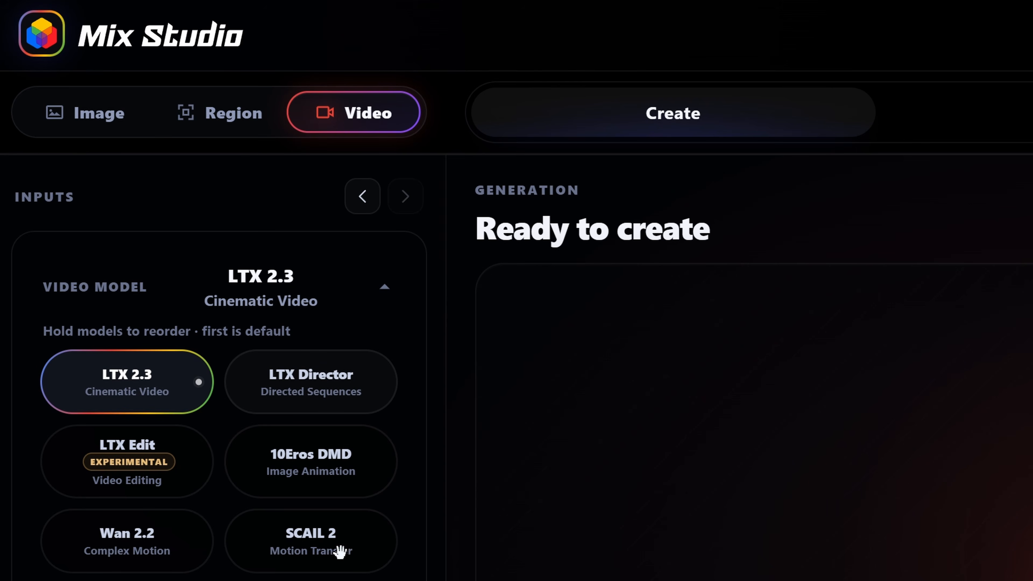
{"action": "left_click", "coordinate": [292, 546]}
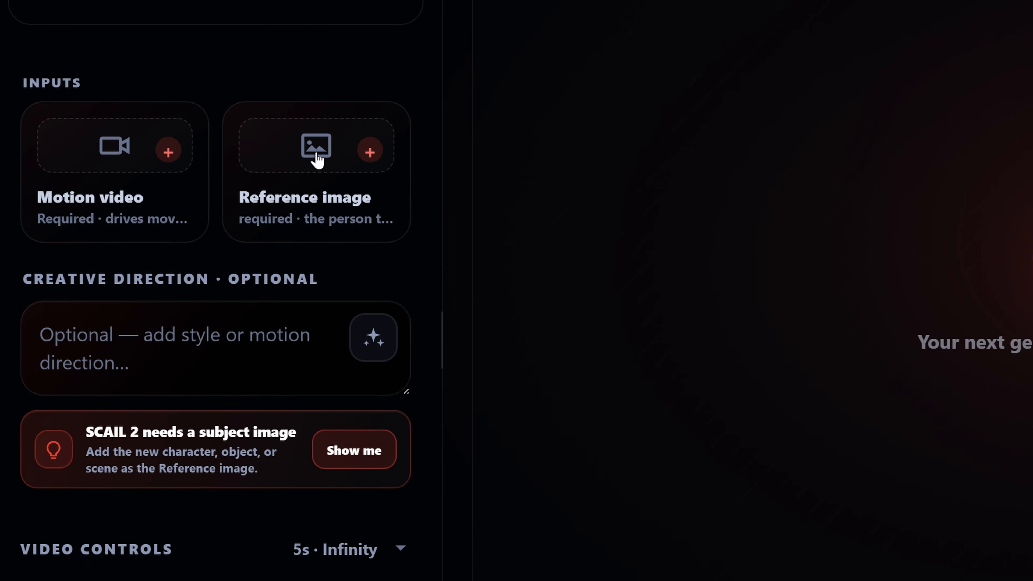
Use 148011.mp4 from the library's uploaded assets as the motion video.
{"action": "left_click", "coordinate": [160, 171]}
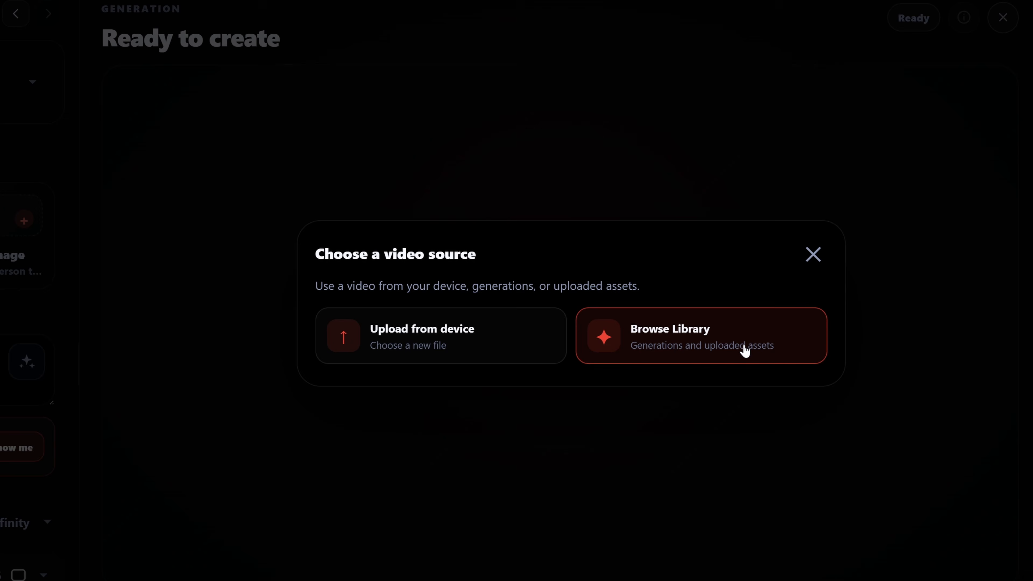
{"action": "left_click", "coordinate": [745, 351]}
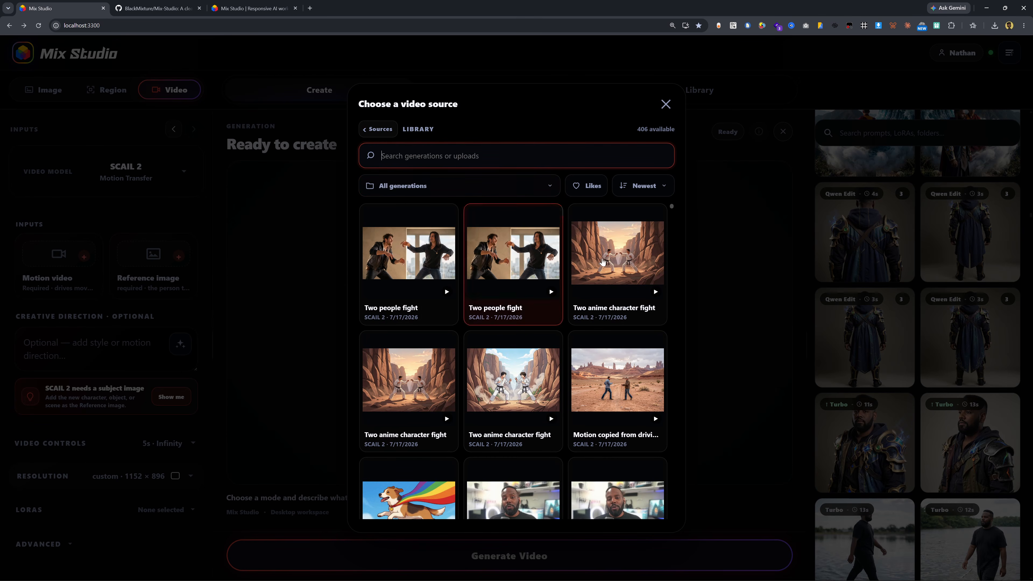
{"action": "scroll", "coordinate": [468, 309], "scroll_direction": "down", "scroll_amount": 5}
{"action": "scroll", "coordinate": [468, 290], "scroll_direction": "up", "scroll_amount": 5}
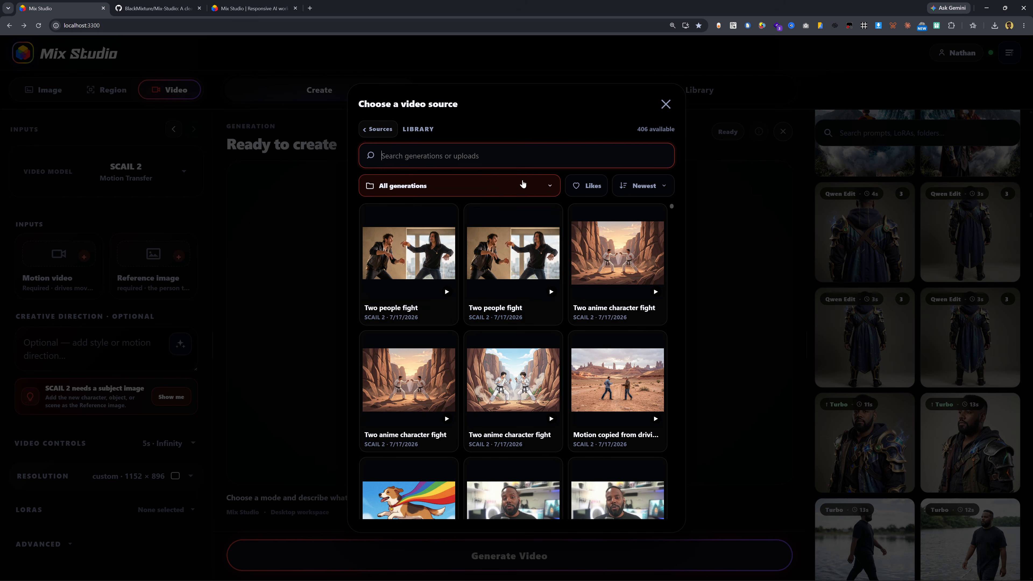
{"action": "left_click", "coordinate": [392, 190]}
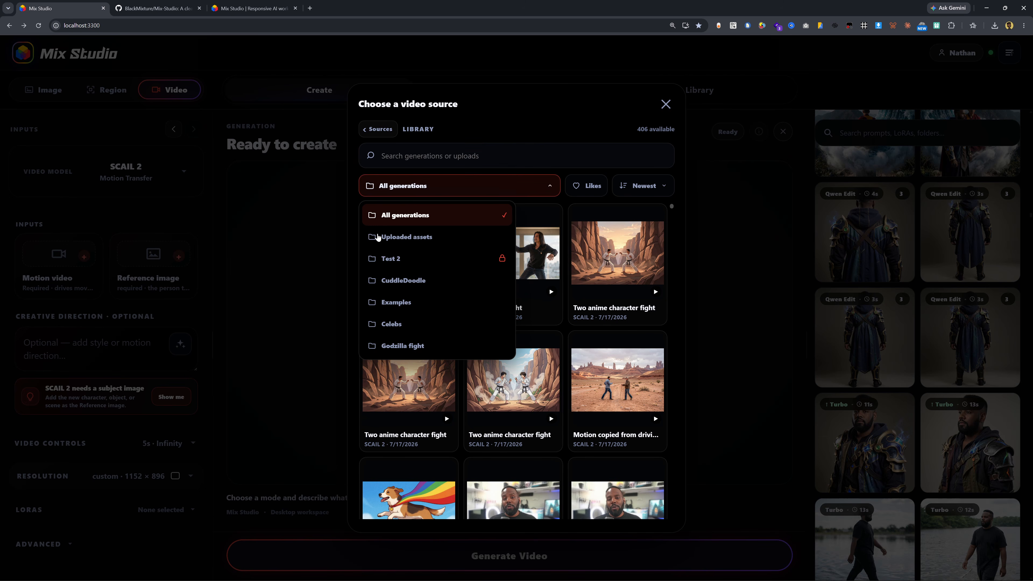
{"action": "left_click", "coordinate": [408, 239]}
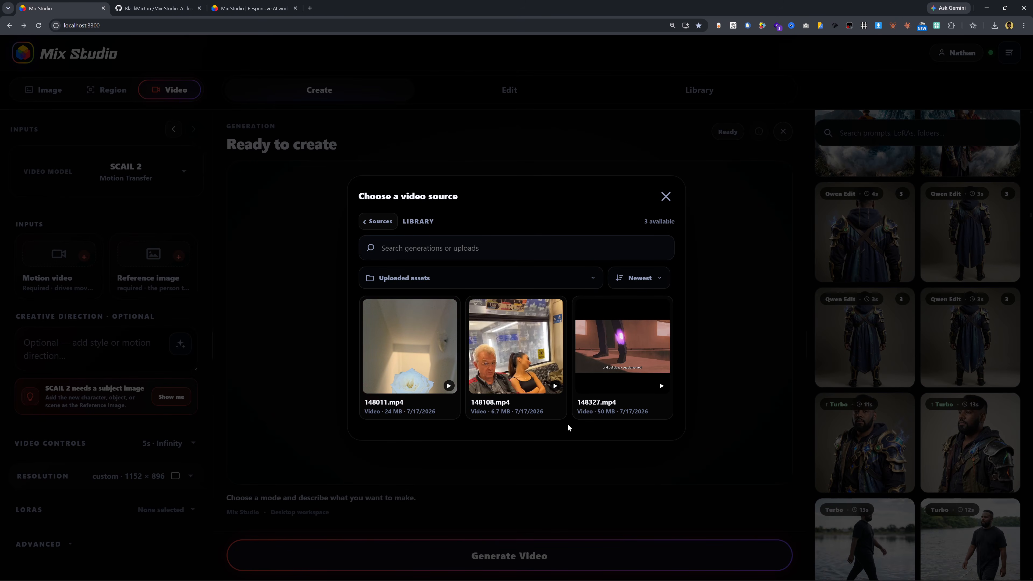
{"action": "left_click", "coordinate": [384, 377]}
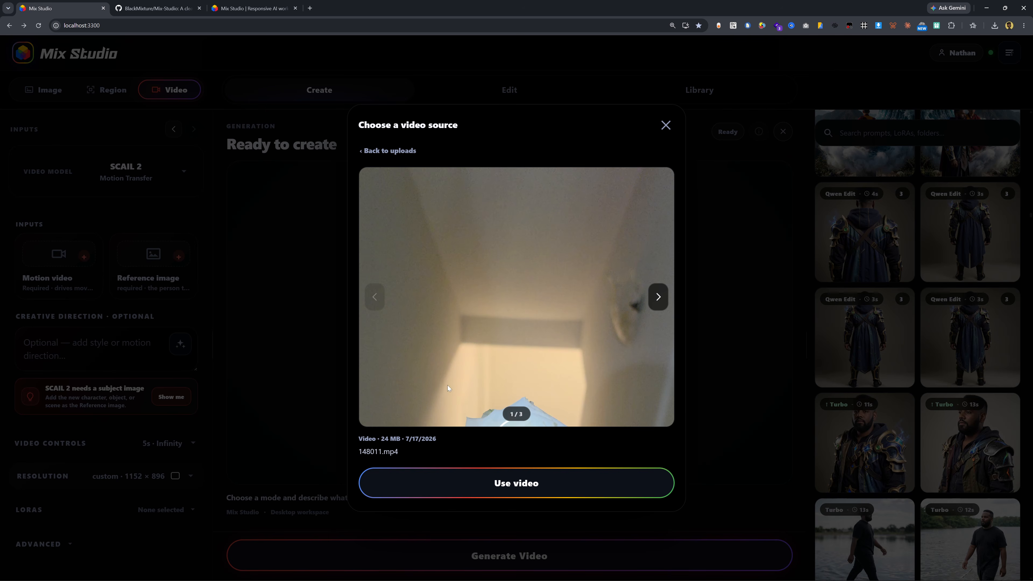
{"action": "left_click", "coordinate": [494, 479]}
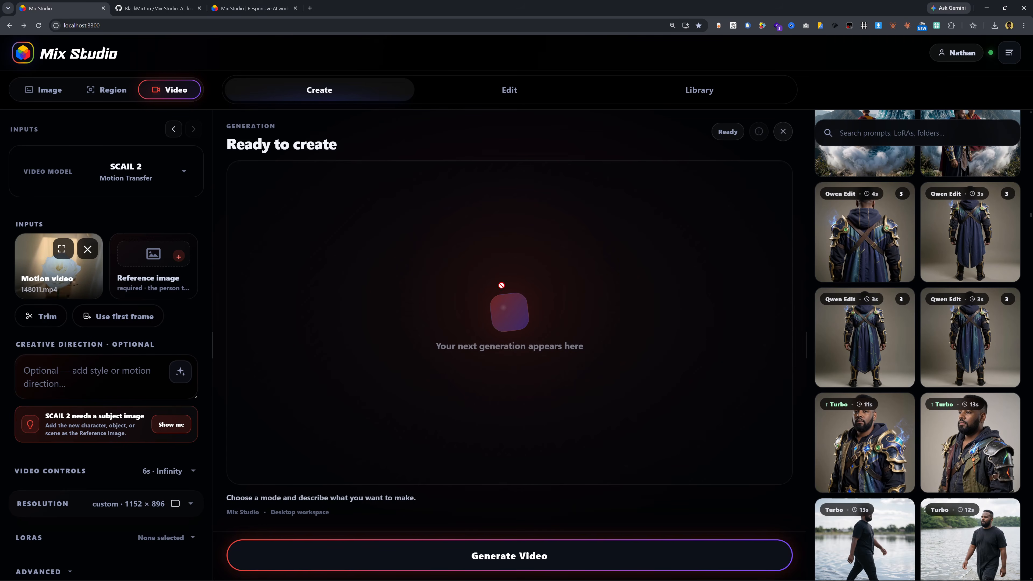
Open the trim range of motion video 148011.mp4, keep the full 0:00.0 – 0:06.0 section and pause the preview.
{"action": "left_click", "coordinate": [41, 316]}
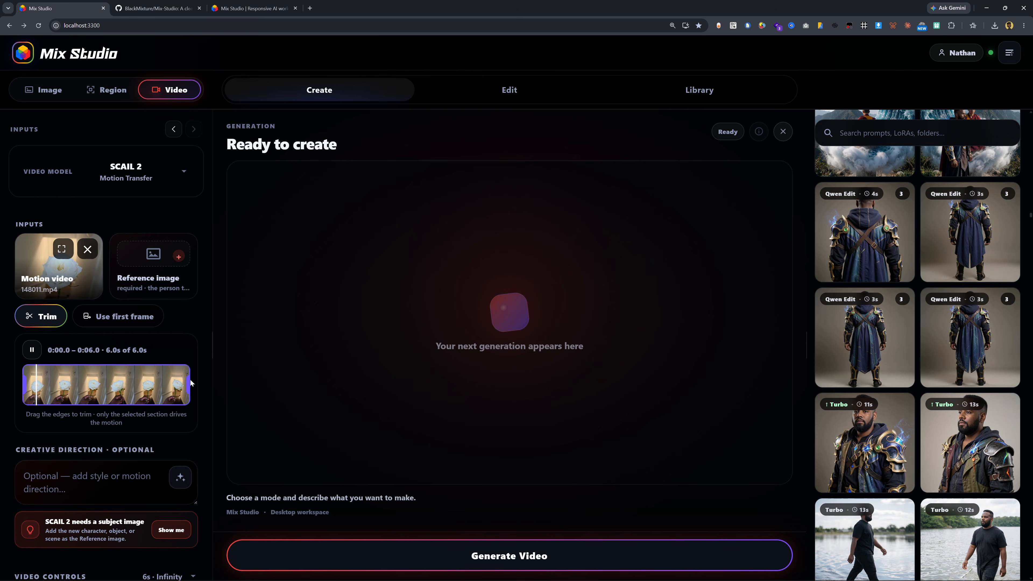
{"action": "left_click_drag", "start_coordinate": [126, 391], "coordinate": [215, 392]}
{"action": "mouse_move", "coordinate": [25, 383]}
{"action": "left_mouse_down"}
{"action": "mouse_move", "coordinate": [112, 383]}
{"action": "mouse_move", "coordinate": [14, 381]}
{"action": "left_mouse_up"}
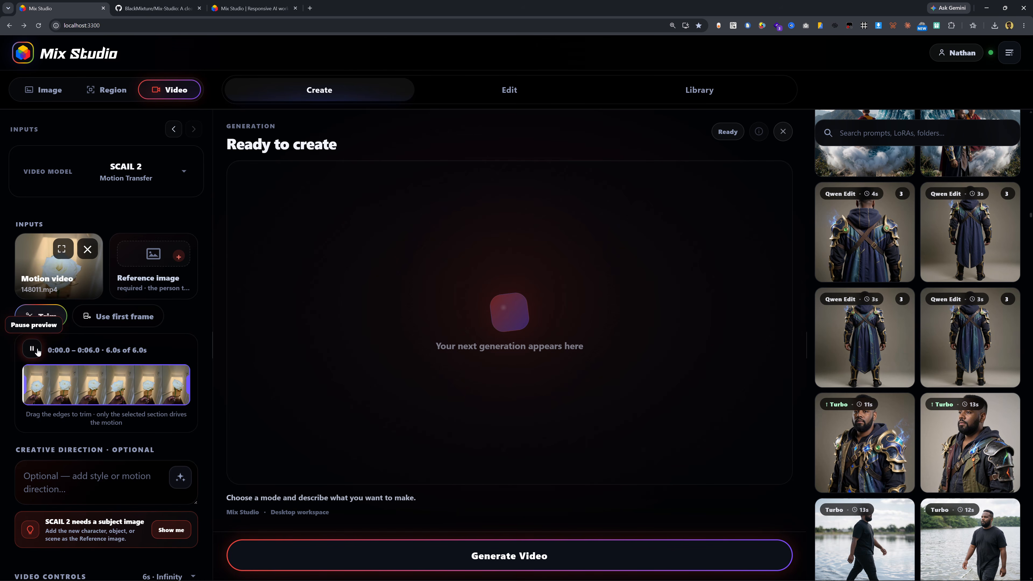
{"action": "left_click", "coordinate": [28, 348]}
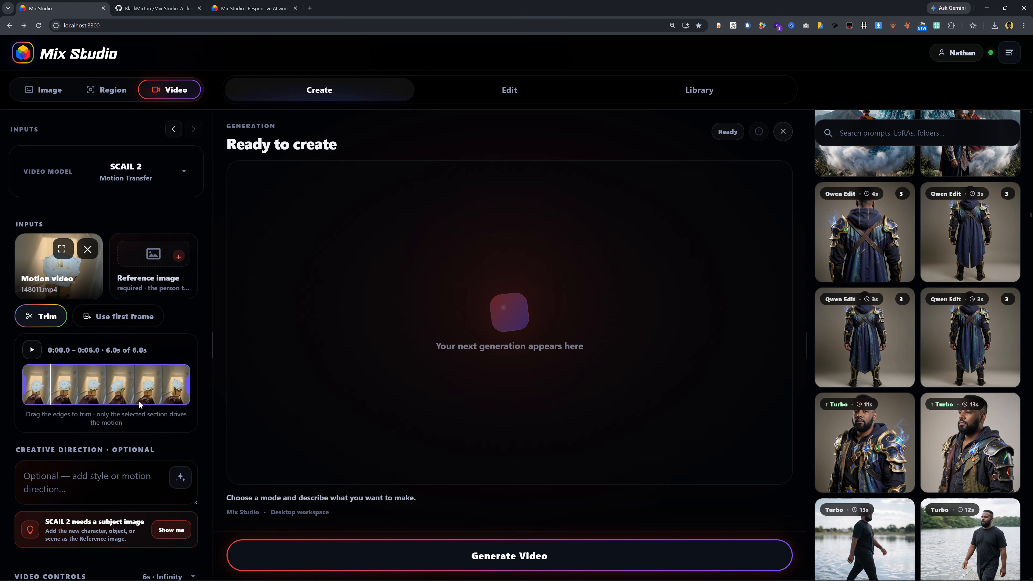
Use the motion video's first frame as the Edit source and generate an edit with the prompt "Change the rose into a sunflower".
{"action": "left_click", "coordinate": [126, 320]}
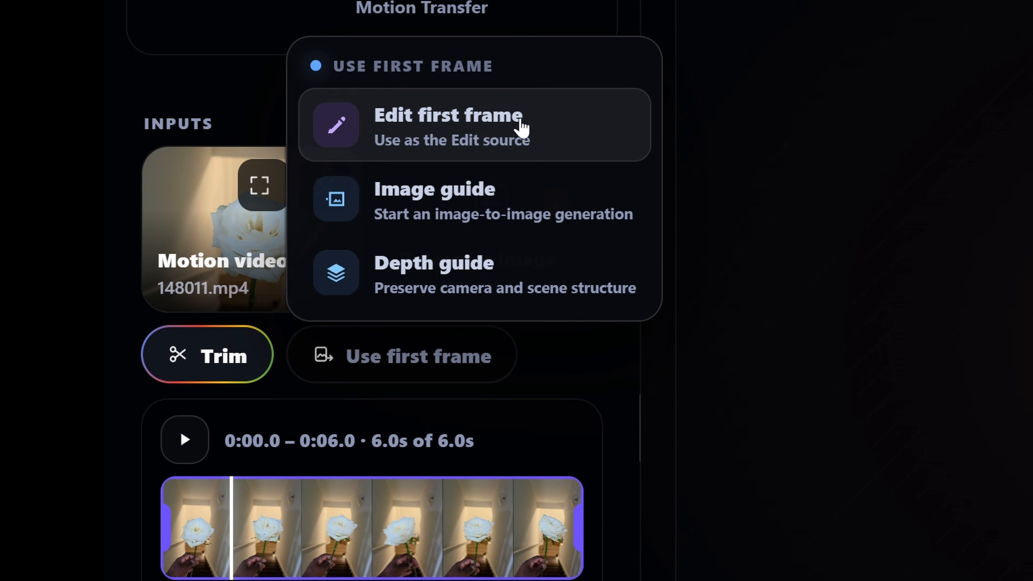
{"action": "left_click", "coordinate": [478, 132]}
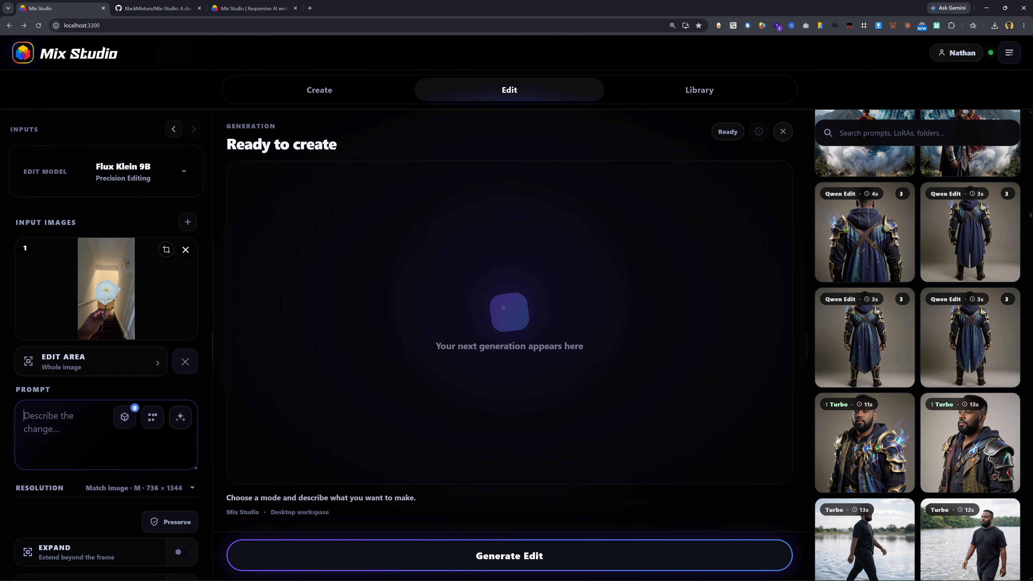
{"action": "type", "text": "Change the"}
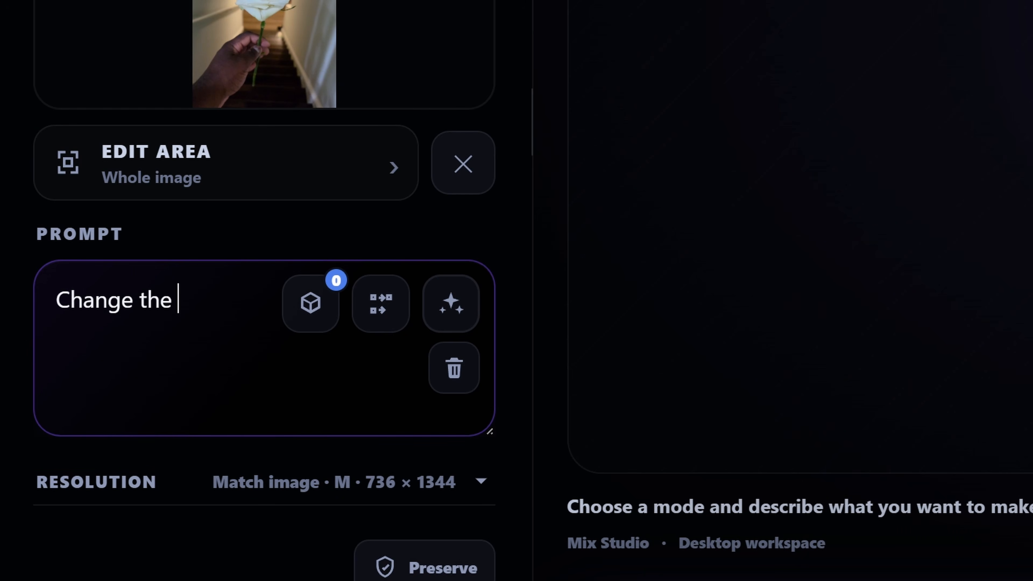
{"action": "type", "text": " rose into a sunflower"}
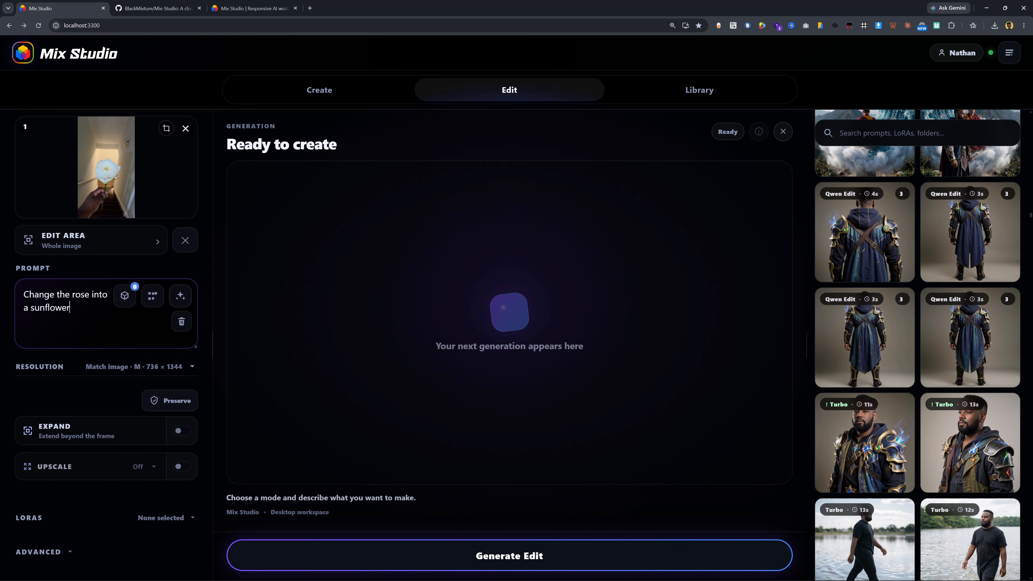
{"action": "scroll", "coordinate": [93, 475], "scroll_direction": "up", "scroll_amount": 5}
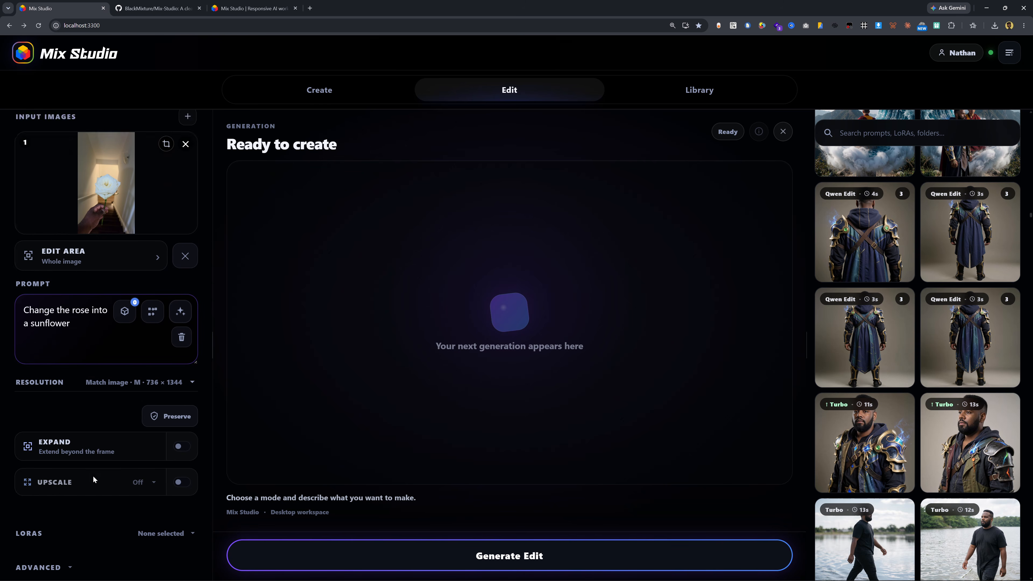
{"action": "left_click", "coordinate": [362, 555]}
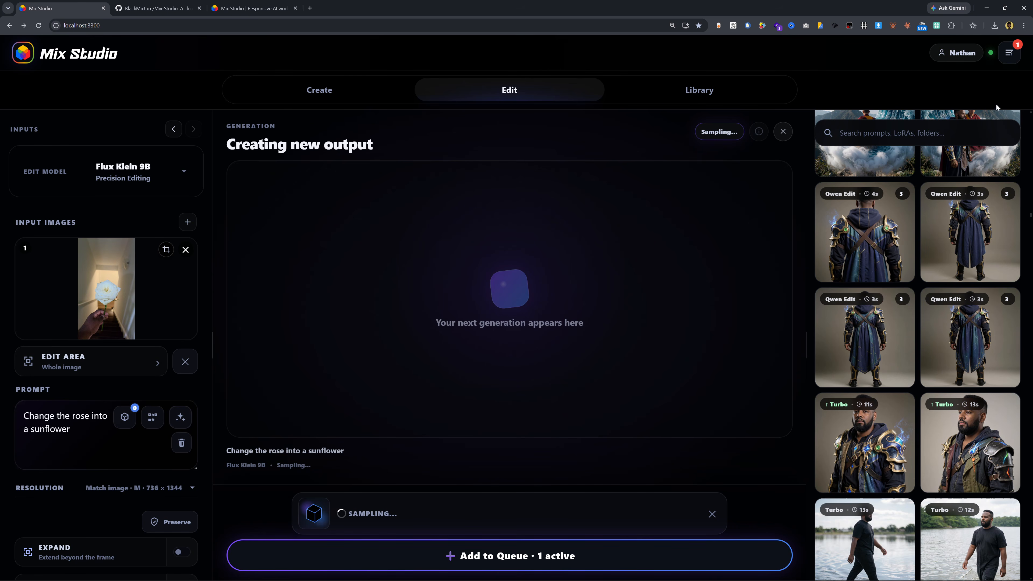
Check the generation queue, and compare the sunflower edit with its original image in the library view.
{"action": "left_click", "coordinate": [1009, 52]}
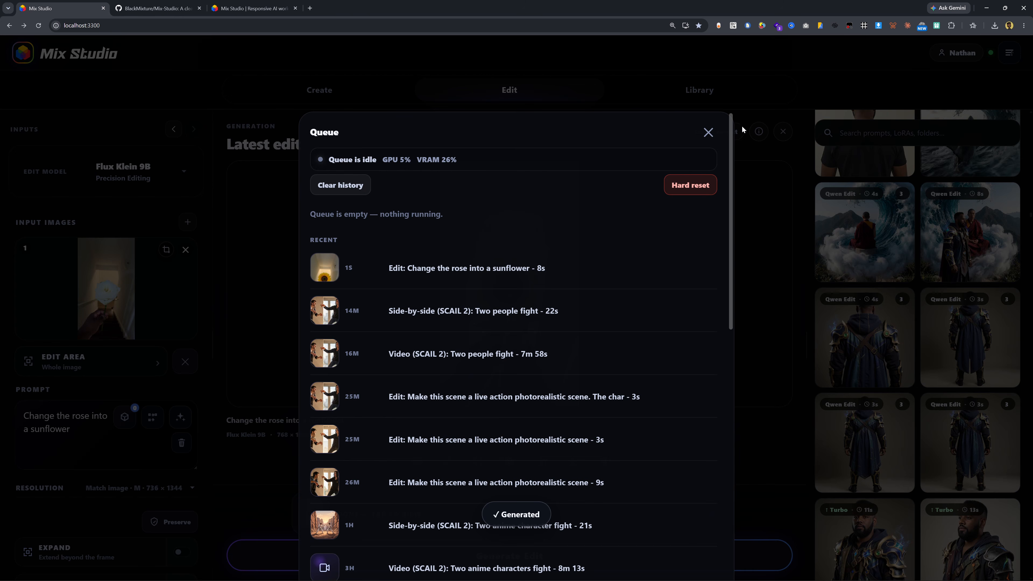
{"action": "left_click", "coordinate": [708, 133]}
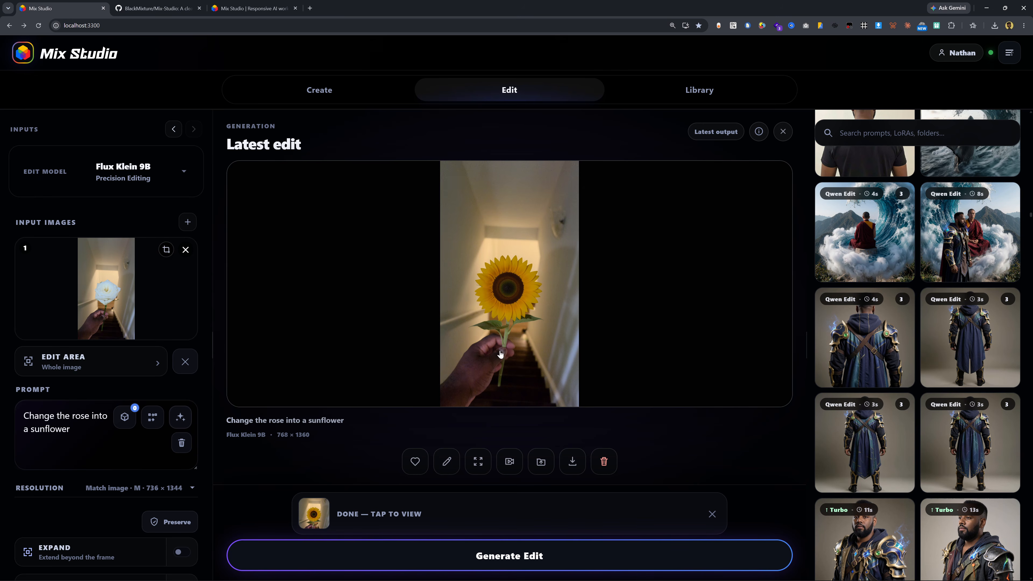
{"action": "left_click", "coordinate": [529, 339]}
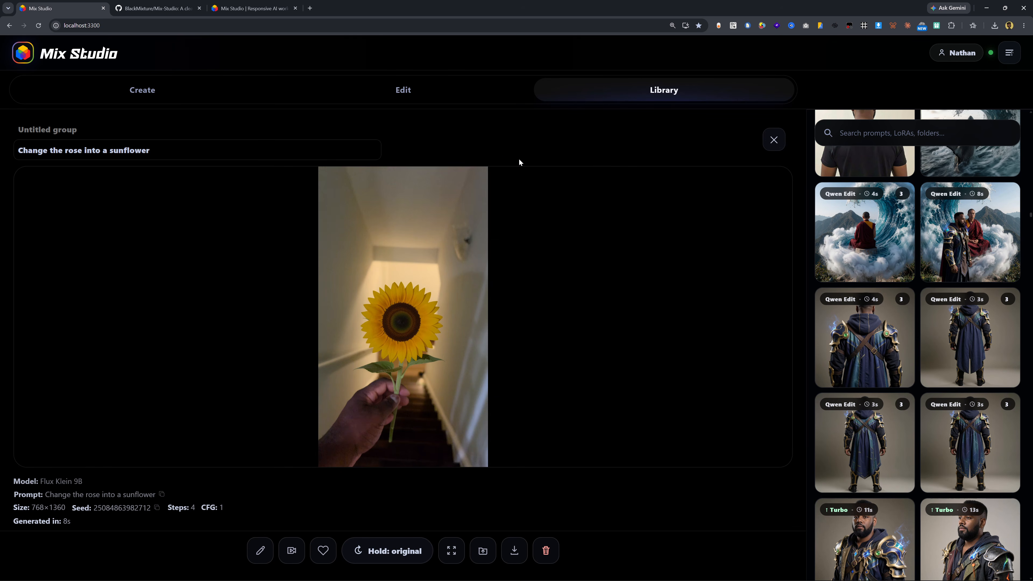
{"action": "left_click", "coordinate": [373, 549]}
{"action": "left_click", "coordinate": [374, 549]}
{"action": "left_click", "coordinate": [375, 550]}
{"action": "left_click_drag", "start_coordinate": [375, 550], "coordinate": [427, 388]}
{"action": "left_click_drag", "start_coordinate": [387, 535], "coordinate": [424, 538]}
Use the sunflower image in Edit, replacing input 1 as the source image.
{"action": "left_click", "coordinate": [261, 553]}
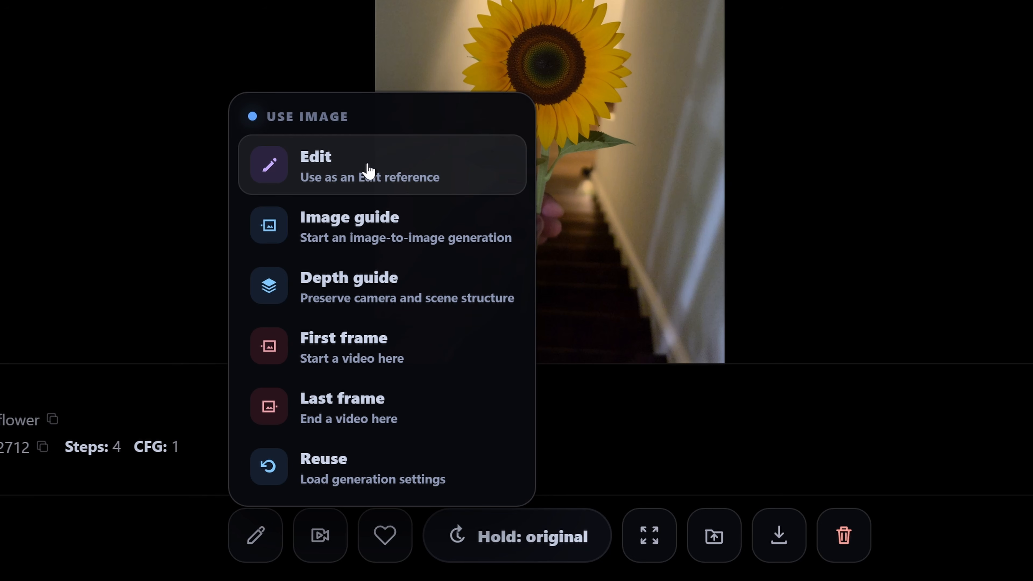
{"action": "left_click", "coordinate": [368, 171]}
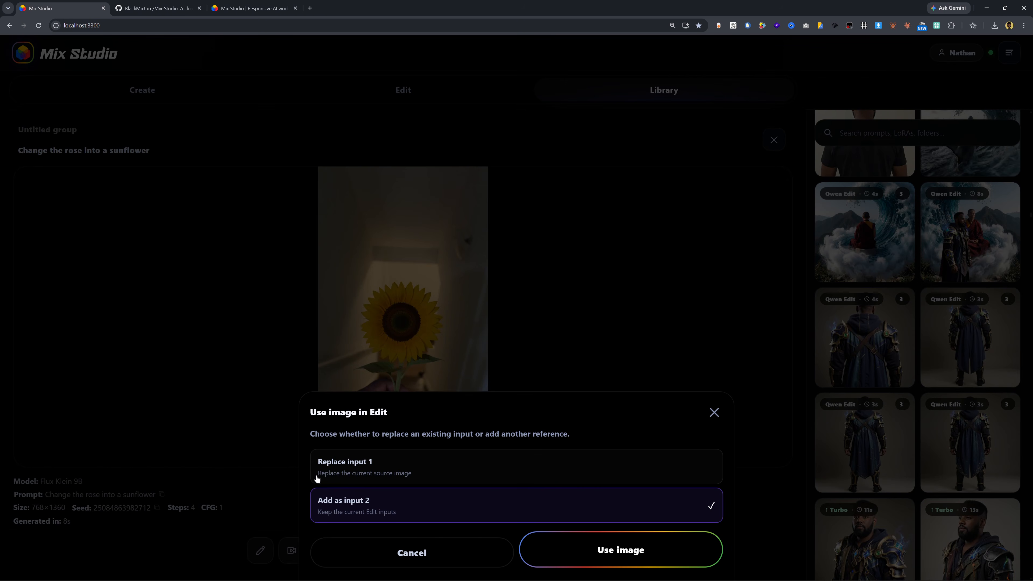
{"action": "left_click", "coordinate": [449, 476]}
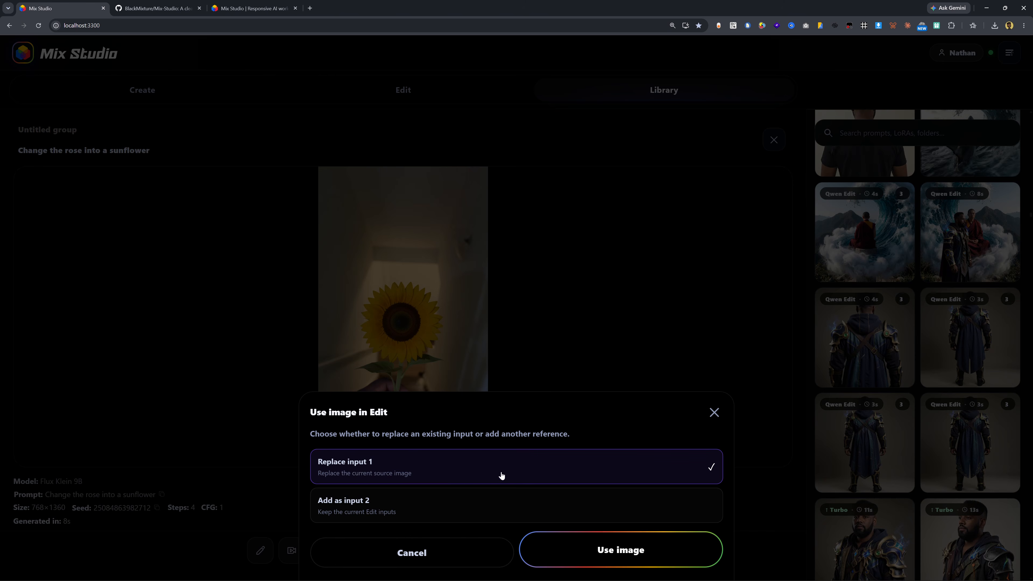
{"action": "left_click", "coordinate": [604, 551]}
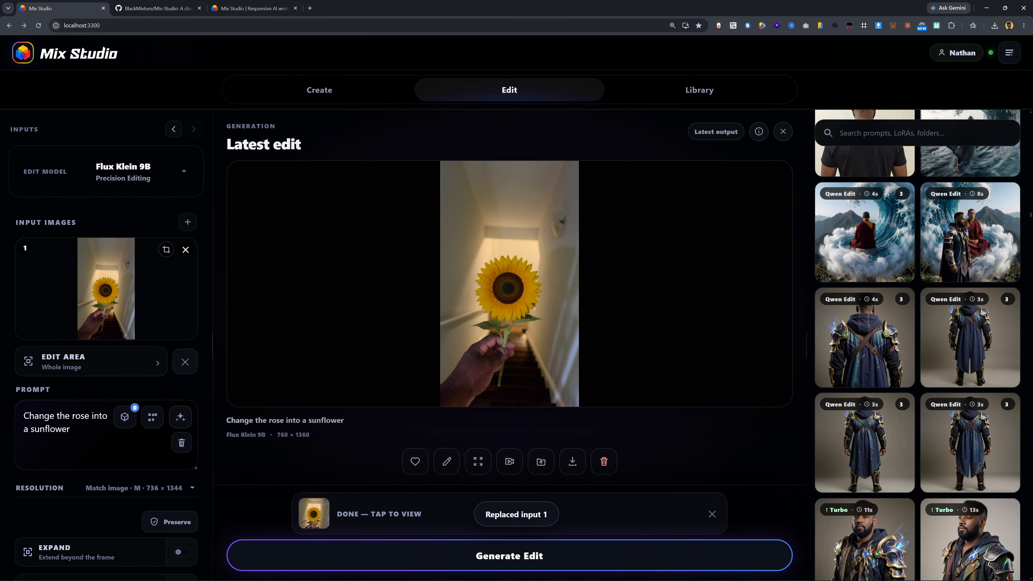
Replace the prompt with "Change the background to a field of flowers" and generate the edit.
{"action": "left_click_drag", "start_coordinate": [72, 429], "coordinate": [34, 416]}
{"action": "type", "text": "Chang"}
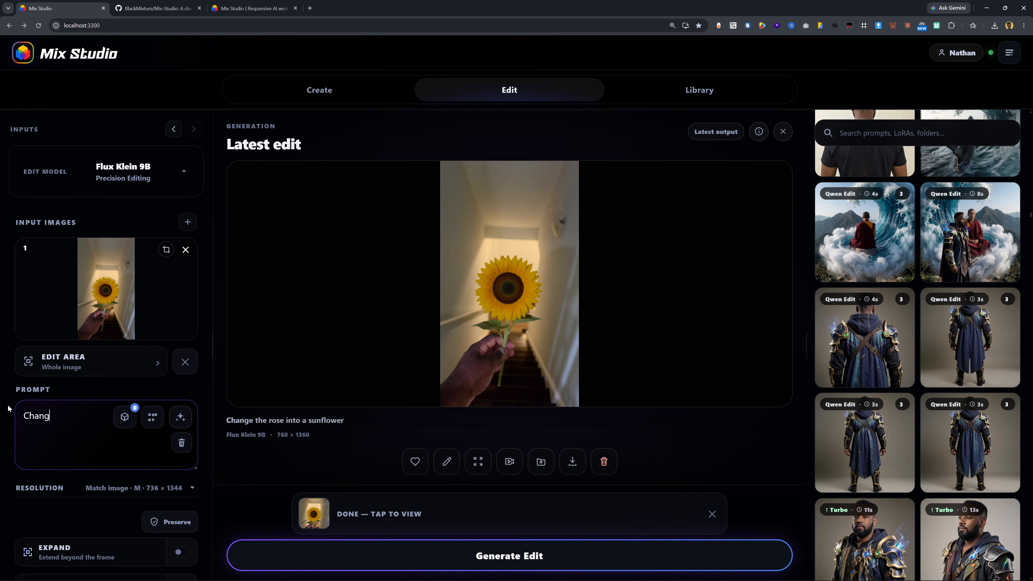
{"action": "type", "text": "e the background to a field of flowers"}
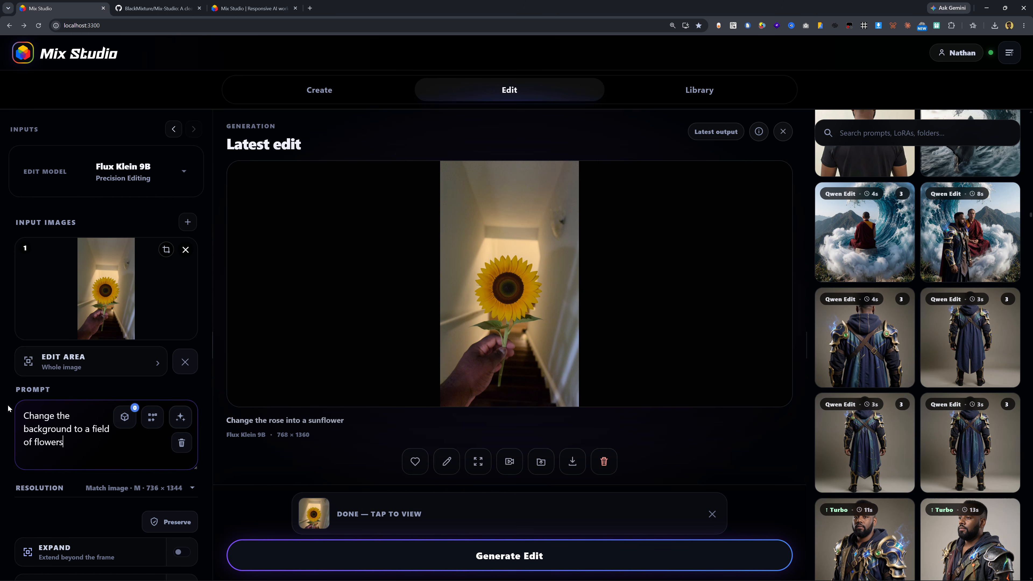
{"action": "left_click", "coordinate": [323, 557]}
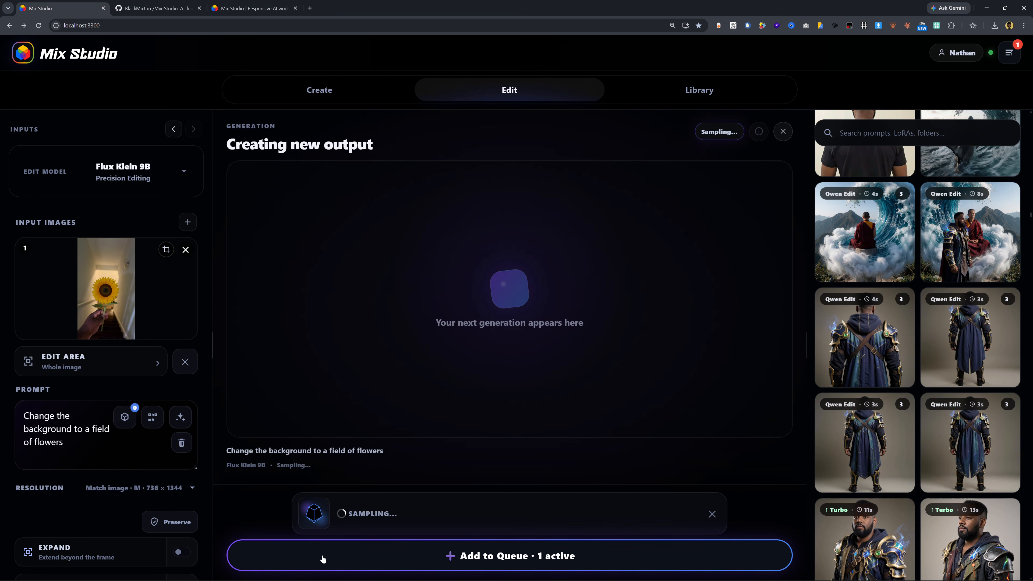
Open the field-of-flowers edit in the library view and compare it with its original image.
{"action": "left_click", "coordinate": [378, 359]}
{"action": "left_click", "coordinate": [382, 554]}
{"action": "left_click", "coordinate": [383, 554]}
{"action": "left_click", "coordinate": [383, 554]}
{"action": "left_click", "coordinate": [383, 554]}
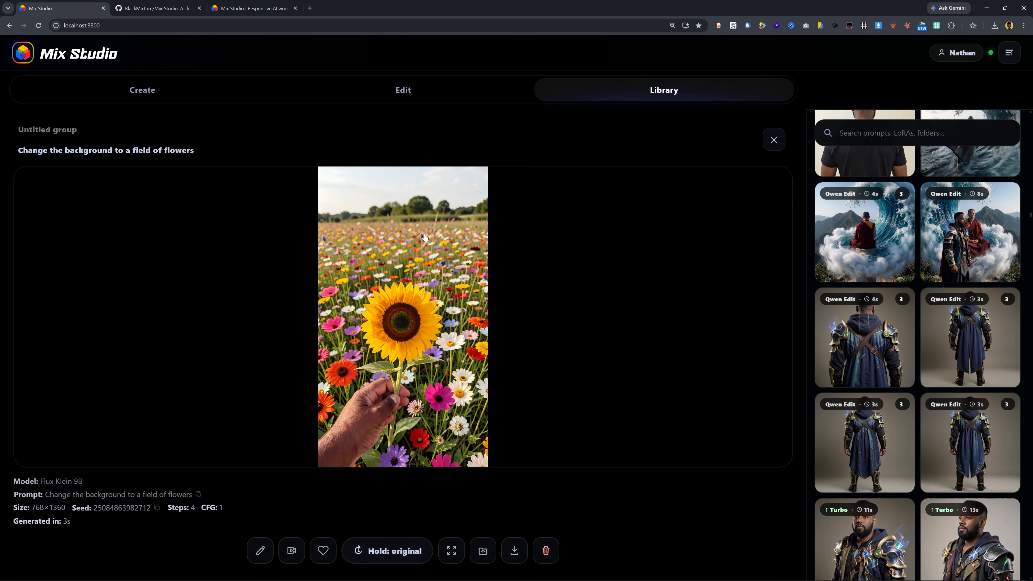
{"action": "left_click", "coordinate": [383, 552]}
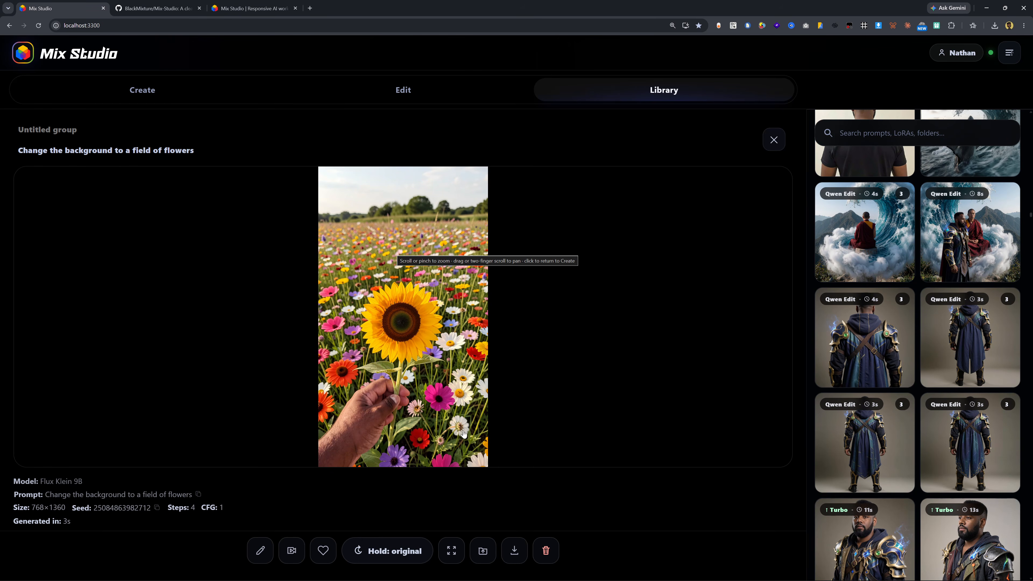
Use the field-of-flowers image as the first frame, making it the reference image for the SCAIL 2 video.
{"action": "left_click", "coordinate": [260, 551]}
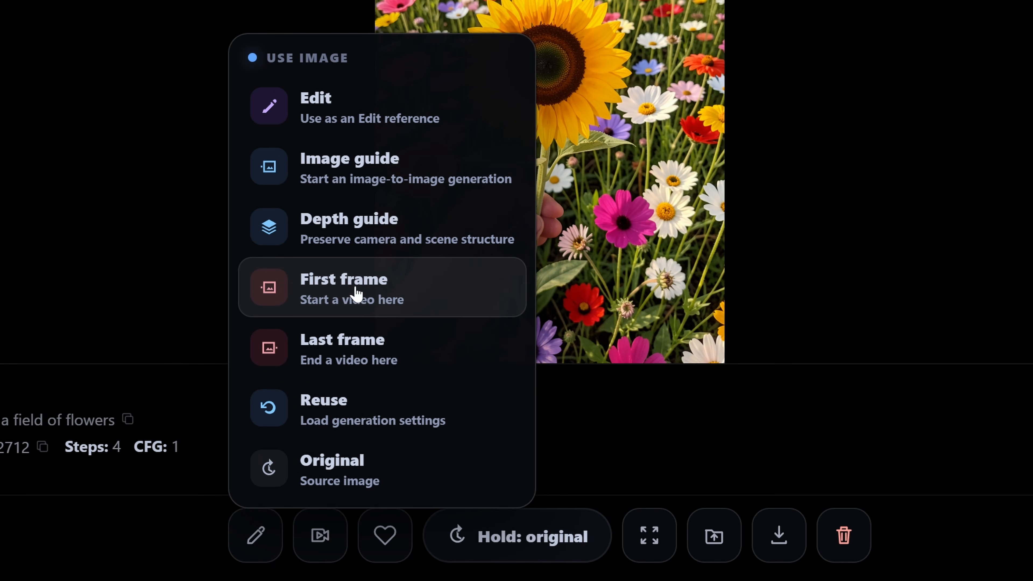
{"action": "left_click", "coordinate": [356, 293]}
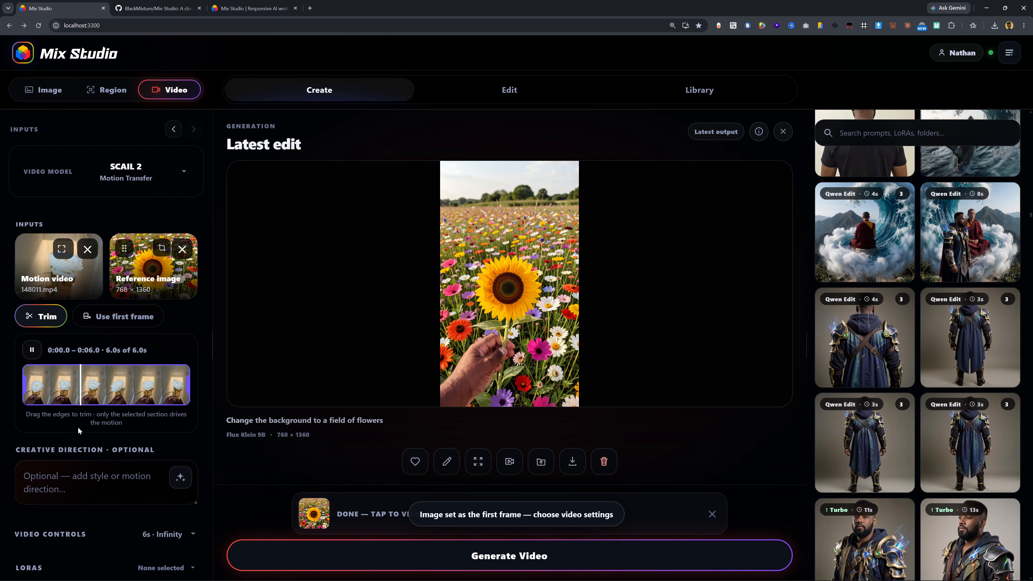
{"action": "scroll", "coordinate": [79, 432], "scroll_direction": "down", "scroll_amount": 2}
{"action": "scroll", "coordinate": [146, 457], "scroll_direction": "up", "scroll_amount": 2}
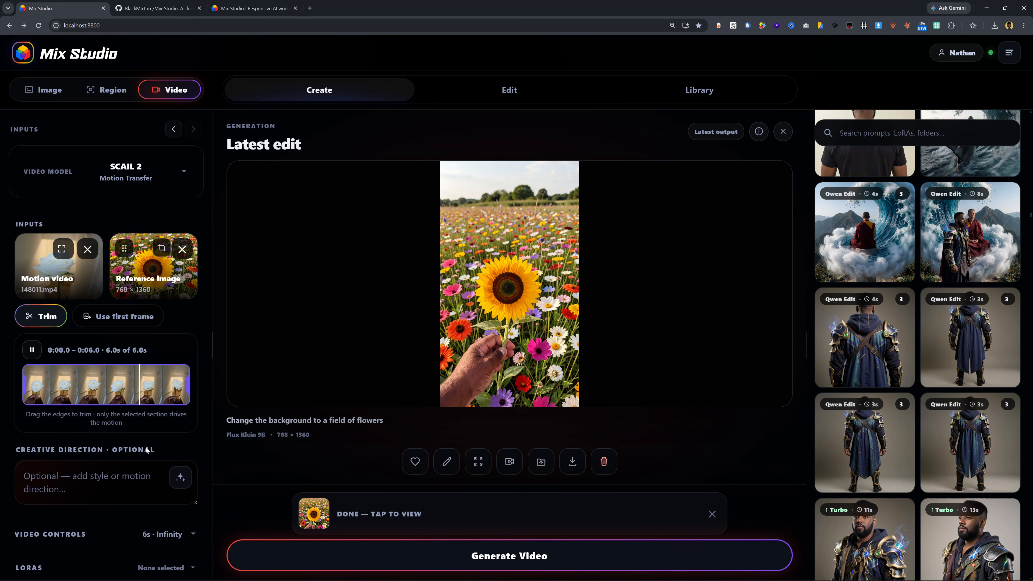
{"action": "scroll", "coordinate": [147, 449], "scroll_direction": "down", "scroll_amount": 2}
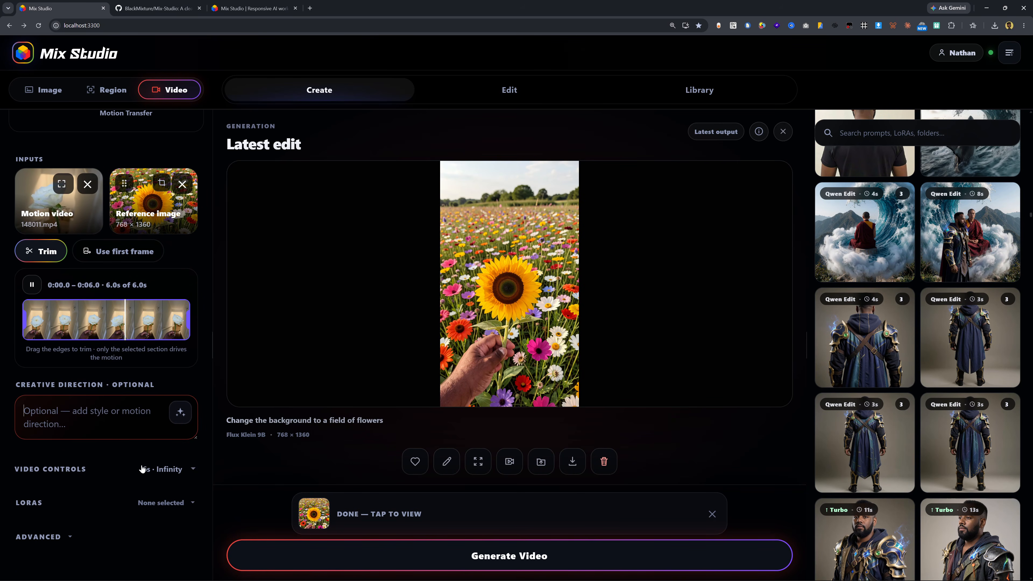
Review the duration and playback options in the video controls and set the generation mode to Direct.
{"action": "left_click", "coordinate": [160, 469]}
{"action": "scroll", "coordinate": [127, 472], "scroll_direction": "down", "scroll_amount": 5}
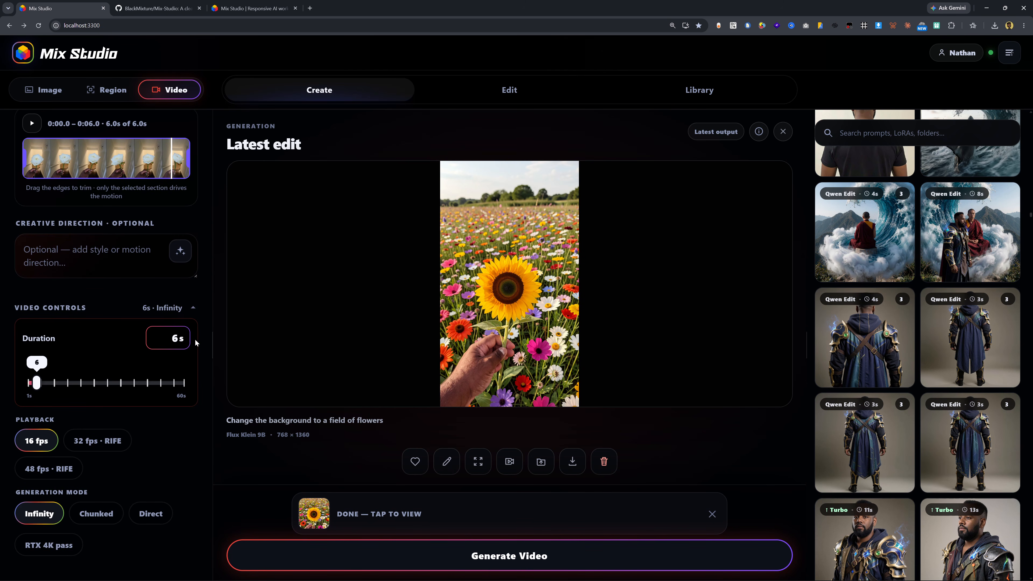
{"action": "scroll", "coordinate": [63, 282], "scroll_direction": "up", "scroll_amount": 7}
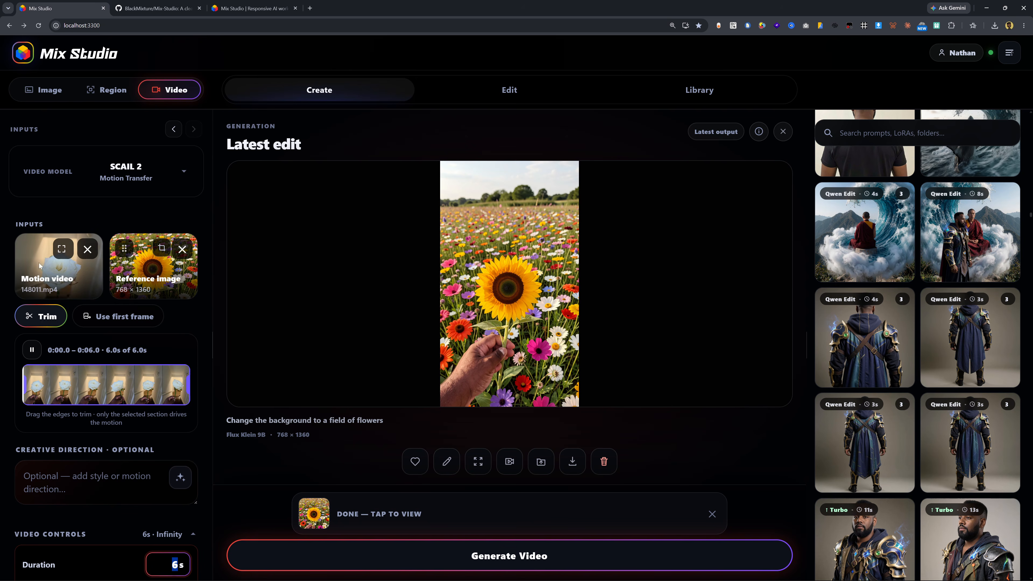
{"action": "scroll", "coordinate": [64, 283], "scroll_direction": "down", "scroll_amount": 4}
{"action": "scroll", "coordinate": [63, 282], "scroll_direction": "down", "scroll_amount": 5}
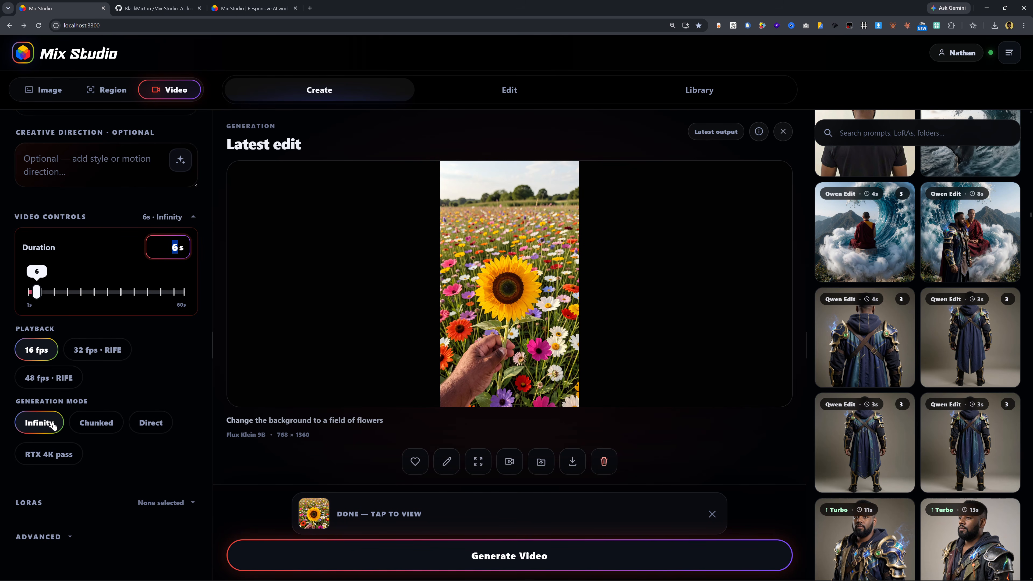
{"action": "left_click", "coordinate": [158, 424]}
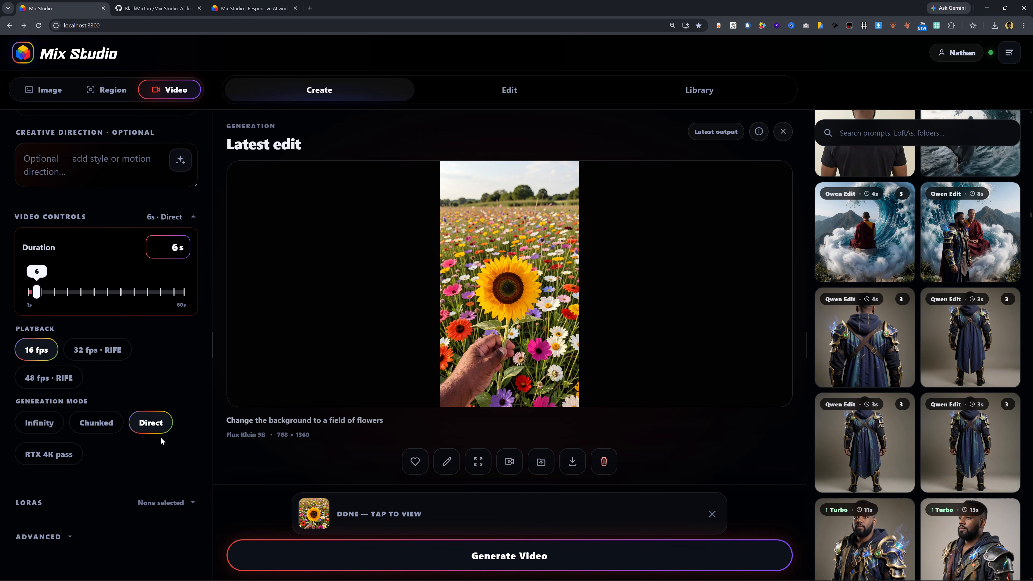
{"action": "left_click", "coordinate": [194, 216]}
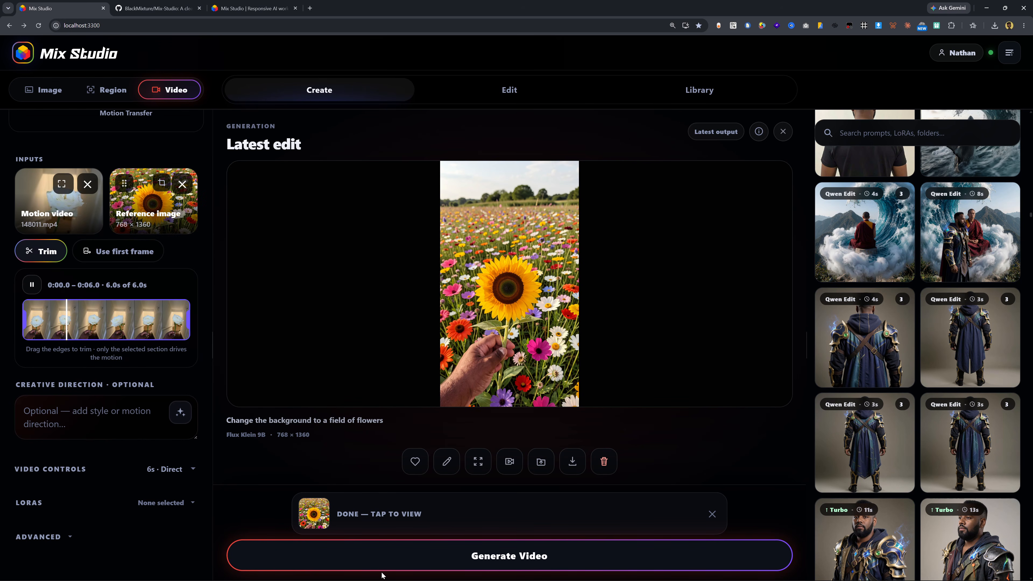
Generate the SCAIL 2 motion-transfer video and check its job in the queue.
{"action": "left_click", "coordinate": [387, 565]}
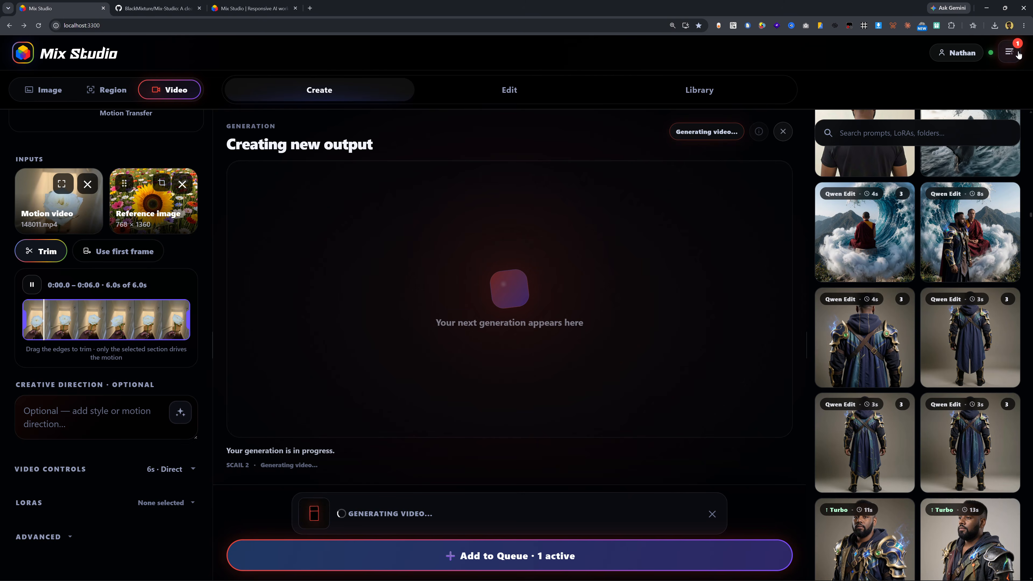
{"action": "left_click", "coordinate": [1009, 52]}
{"action": "left_click", "coordinate": [712, 133]}
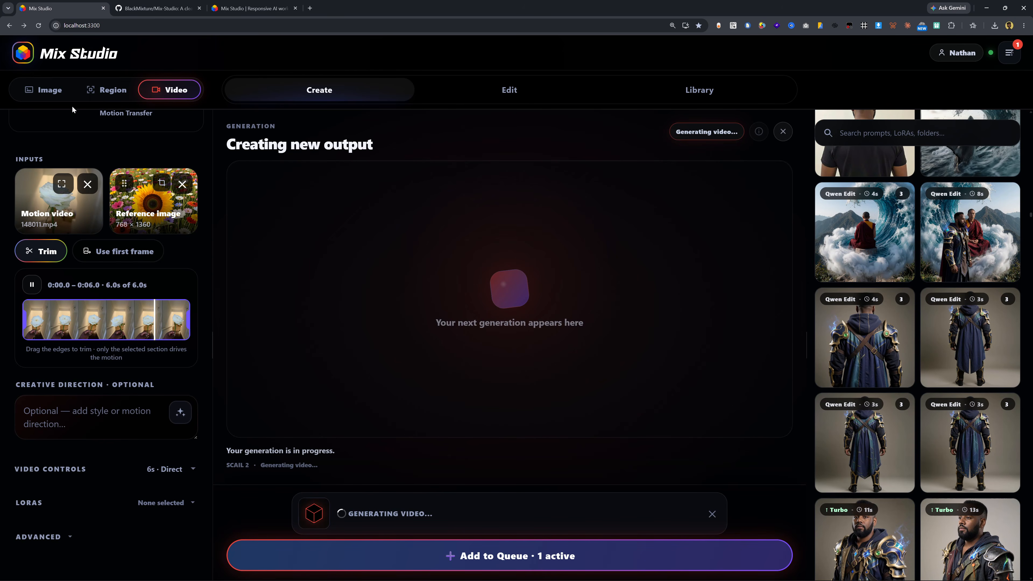
Switch to Image mode and open the Qwen Edit camera group of the monk seated before the wave.
{"action": "left_click", "coordinate": [68, 95]}
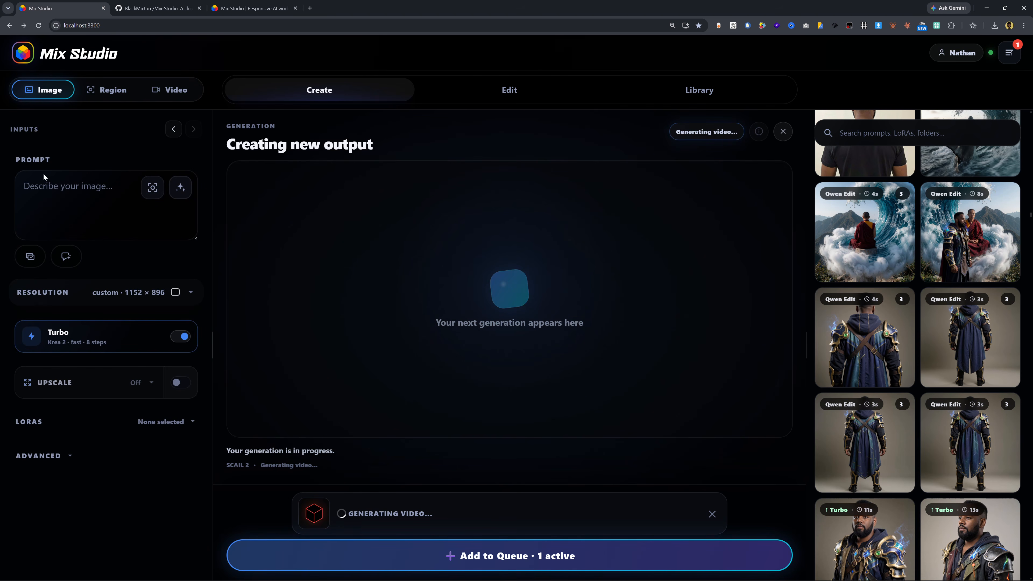
{"action": "scroll", "coordinate": [826, 384], "scroll_direction": "up", "scroll_amount": 3}
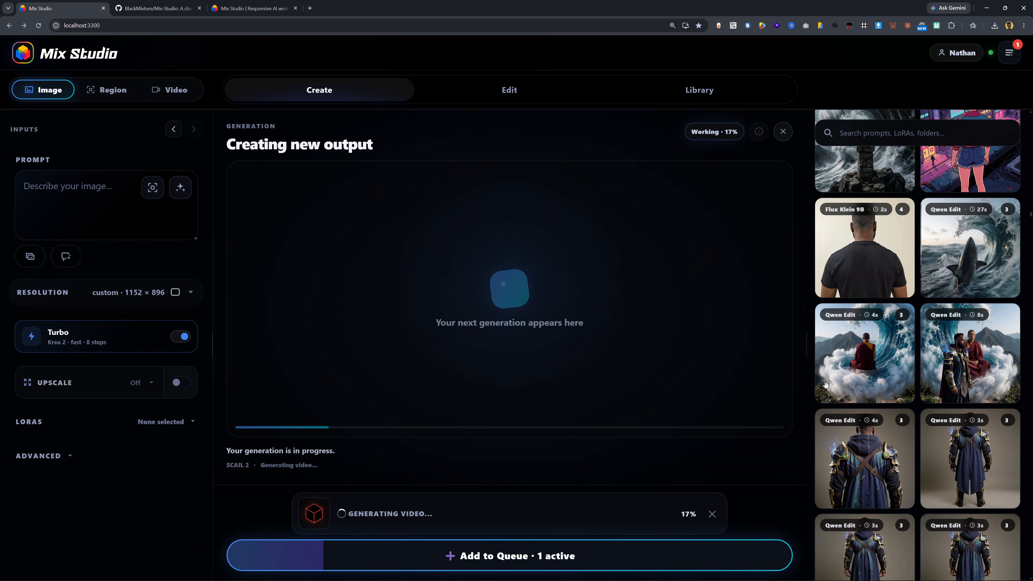
{"action": "left_click", "coordinate": [799, 332]}
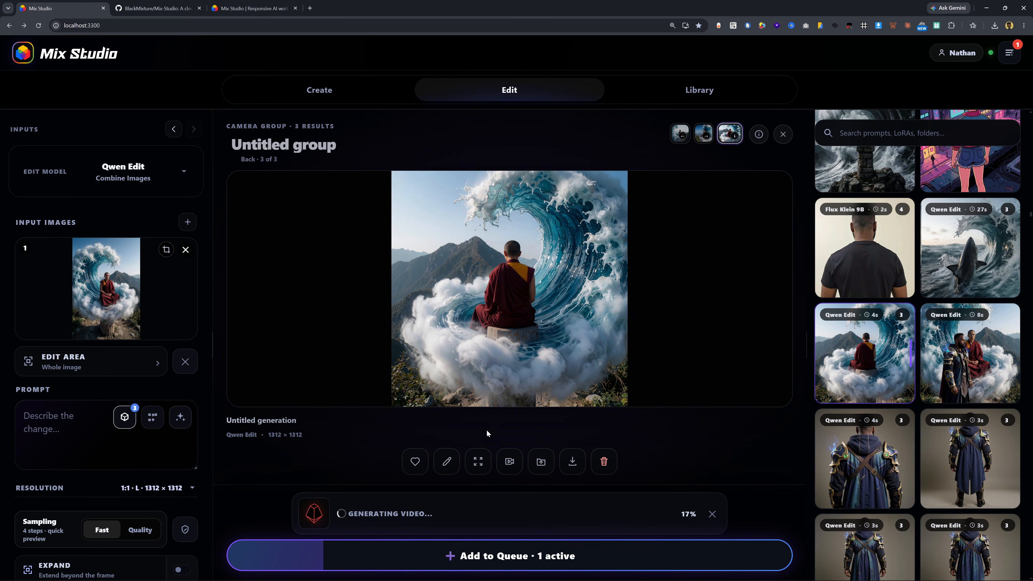
Compare the right and back camera views of the monk, and check the running motion-transfer job in the queue.
{"action": "left_click", "coordinate": [706, 134]}
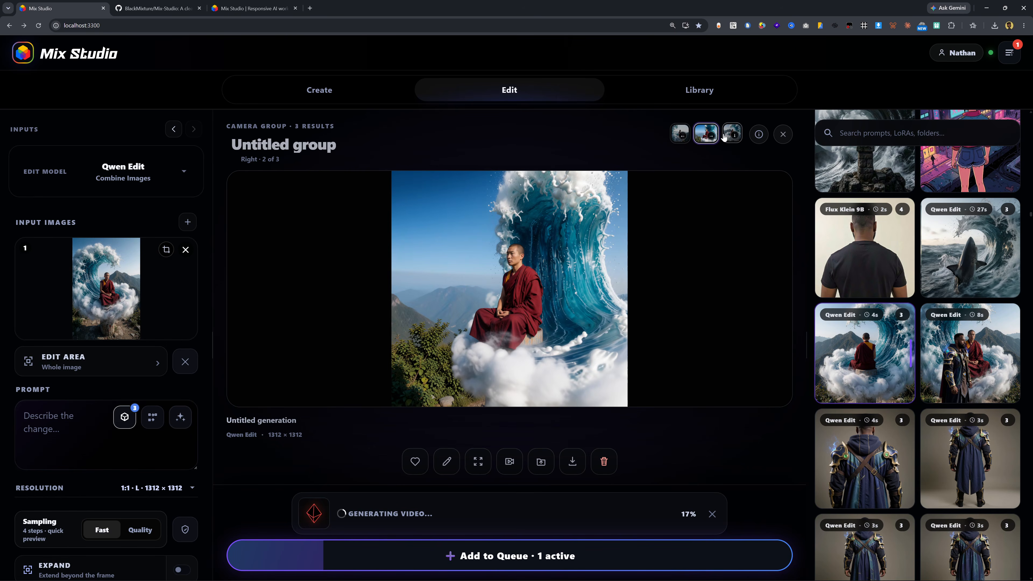
{"action": "left_click", "coordinate": [728, 135]}
{"action": "left_click", "coordinate": [1010, 53]}
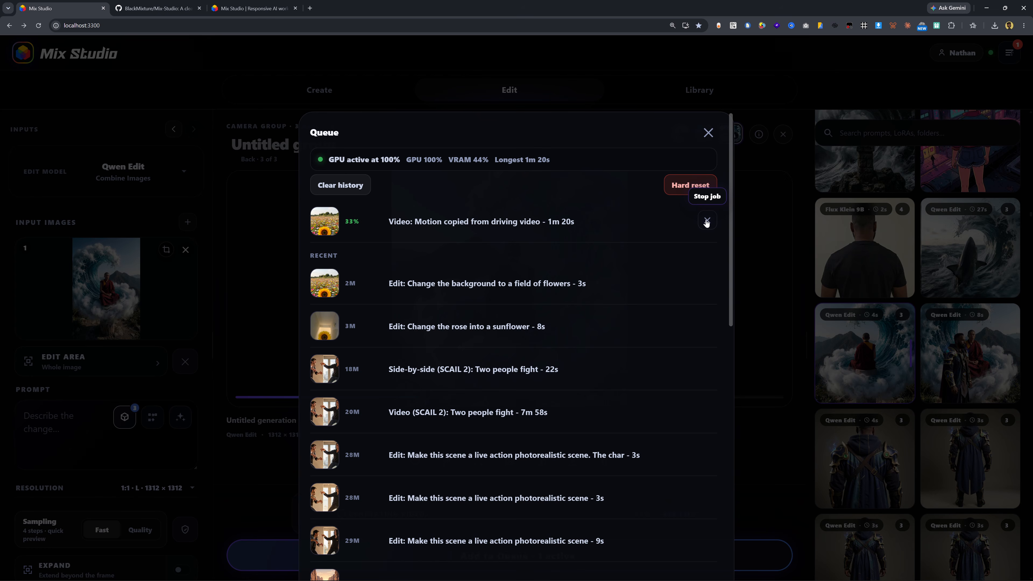
{"action": "left_click", "coordinate": [708, 132]}
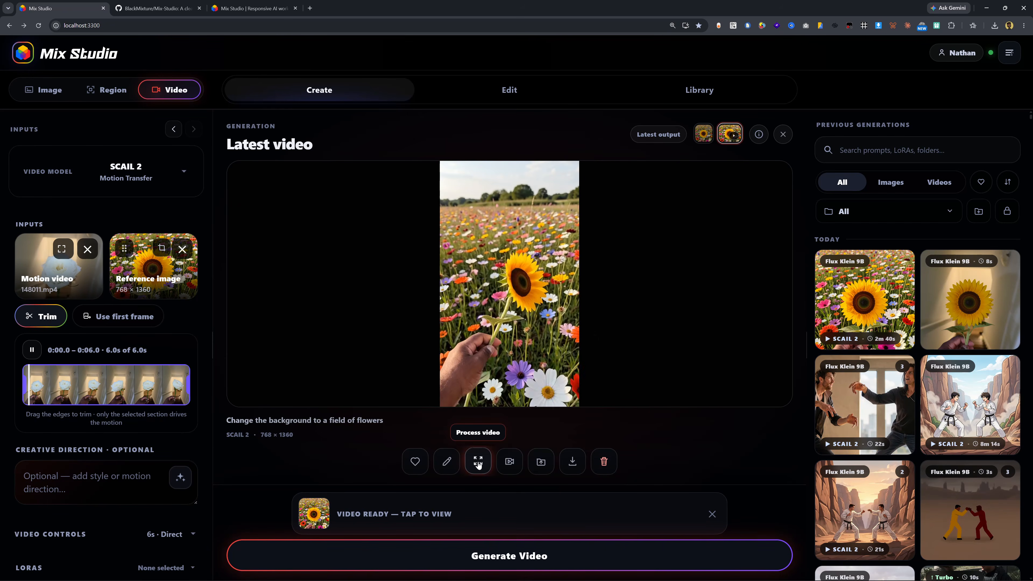
Increase the FPS of the finished sunflower video with RIFE interpolation and review the video controls.
{"action": "left_click", "coordinate": [478, 465]}
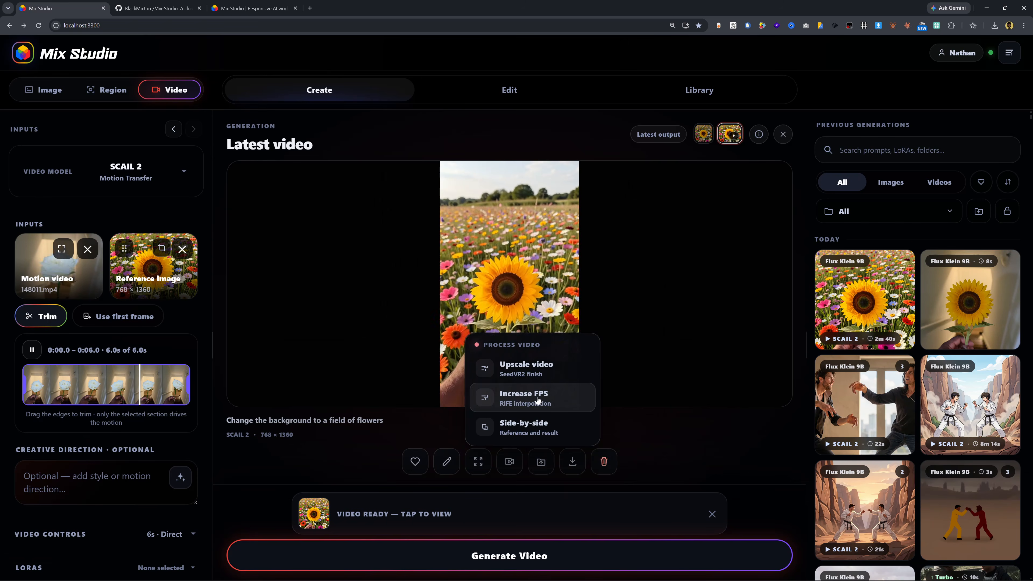
{"action": "left_click", "coordinate": [537, 400]}
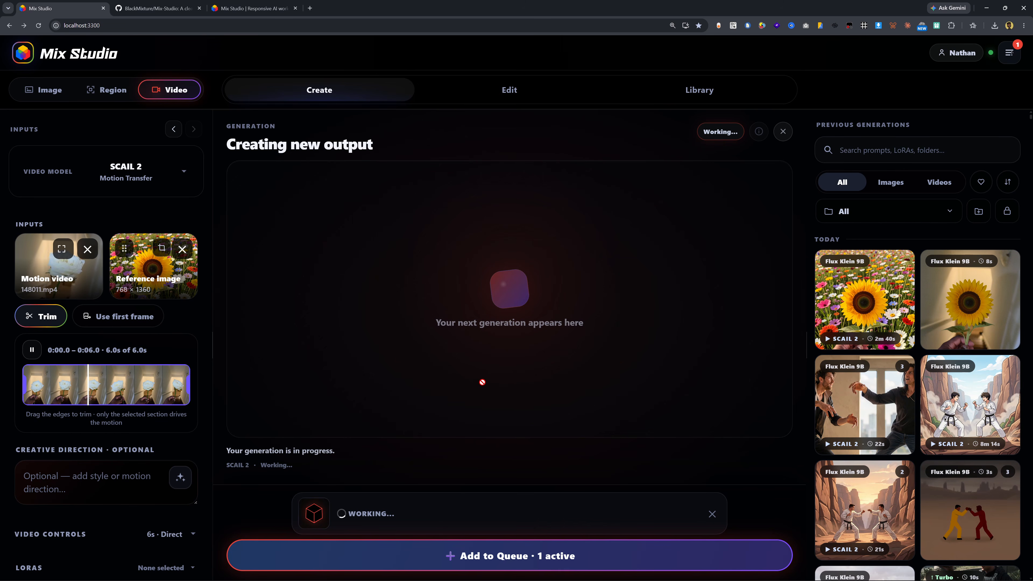
{"action": "scroll", "coordinate": [122, 448], "scroll_direction": "down", "scroll_amount": 2}
{"action": "left_click", "coordinate": [179, 469]}
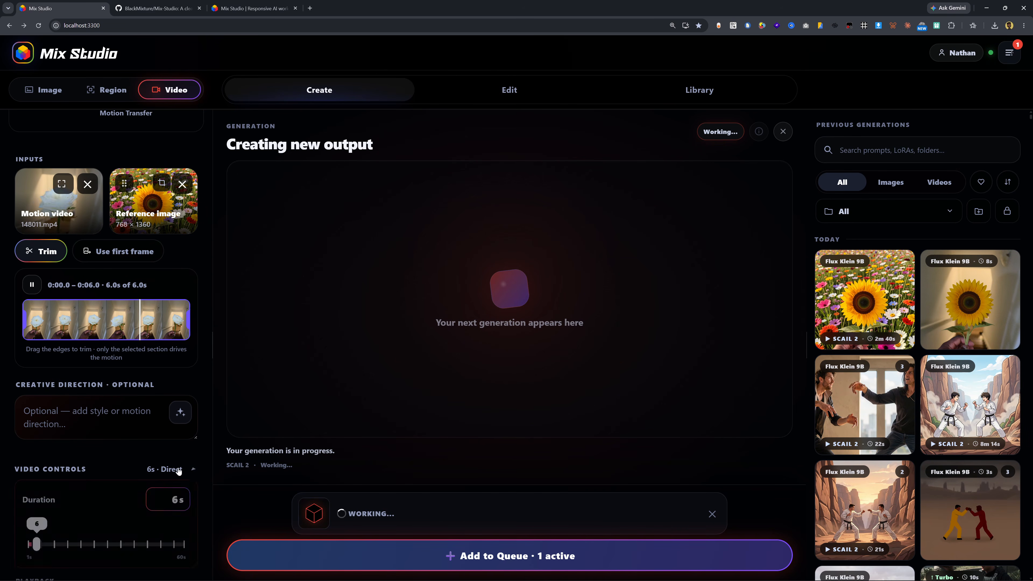
{"action": "scroll", "coordinate": [136, 460], "scroll_direction": "down", "scroll_amount": 5}
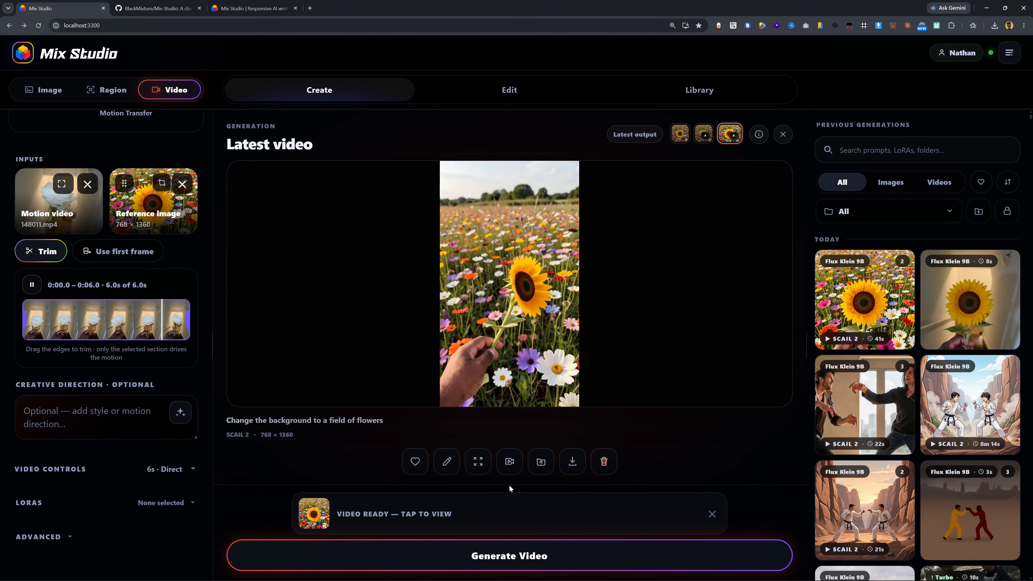
Create a side-by-side comparison of the reference and the latest field-of-flowers video.
{"action": "left_click", "coordinate": [510, 461]}
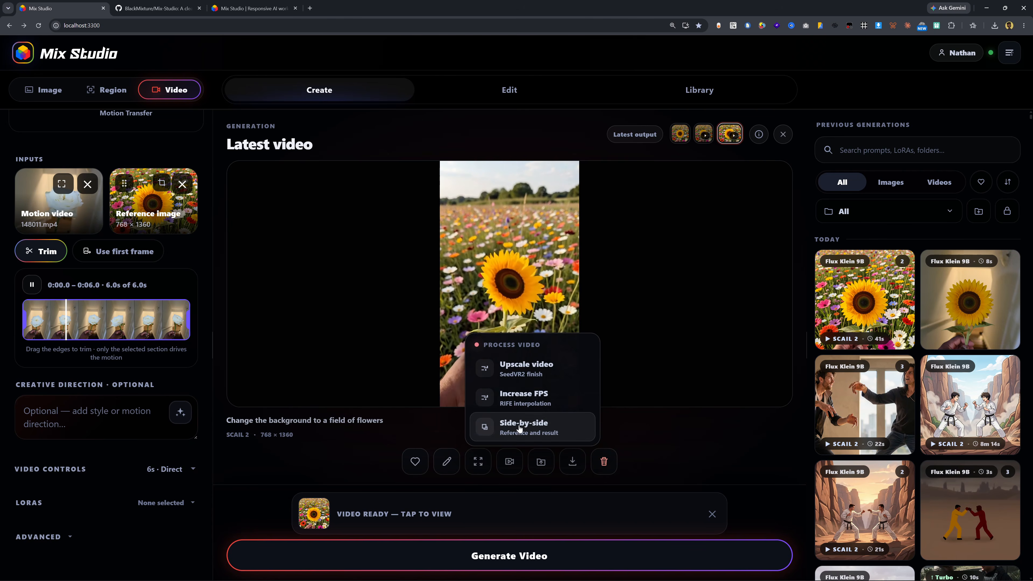
{"action": "left_click", "coordinate": [524, 426]}
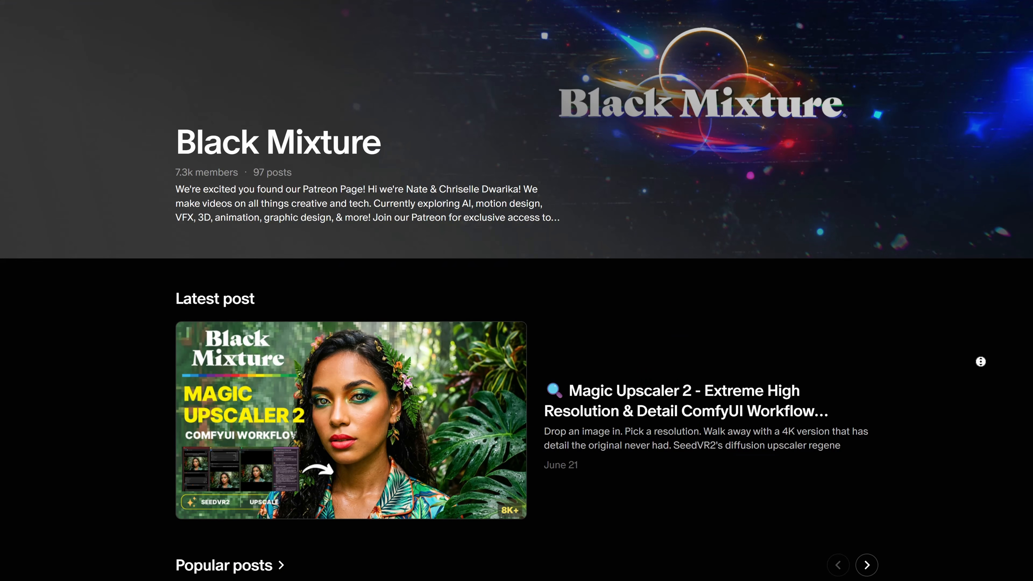
Browse the latest post, popular posts and Drag N Drop ComfyUI Workflows on the Black Mixture Patreon page.
{"action": "scroll", "coordinate": [981, 361], "scroll_direction": "down", "scroll_amount": 3}
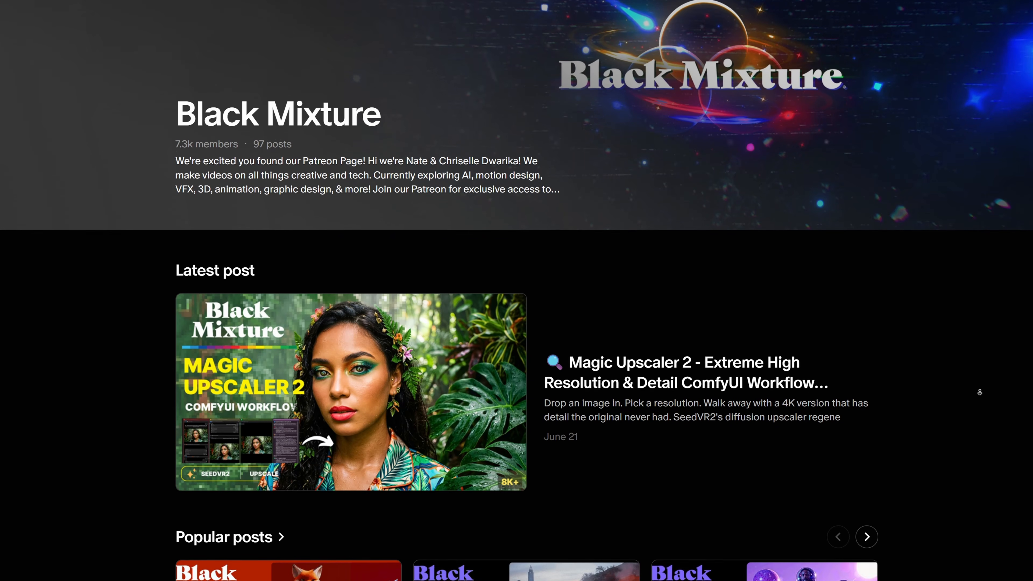
{"action": "scroll", "coordinate": [980, 396], "scroll_direction": "down", "scroll_amount": 4}
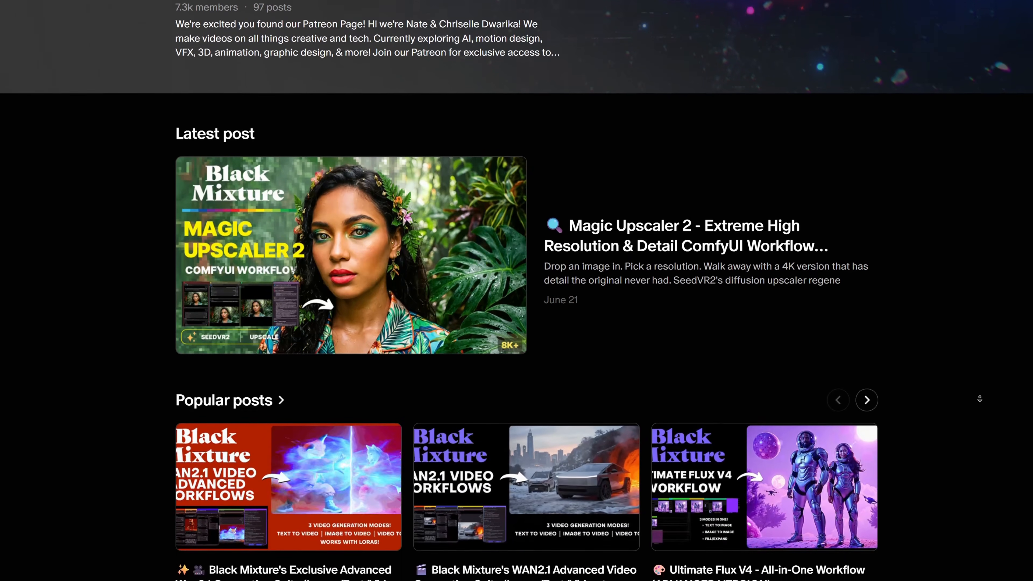
{"action": "scroll", "coordinate": [980, 398], "scroll_direction": "down", "scroll_amount": 4}
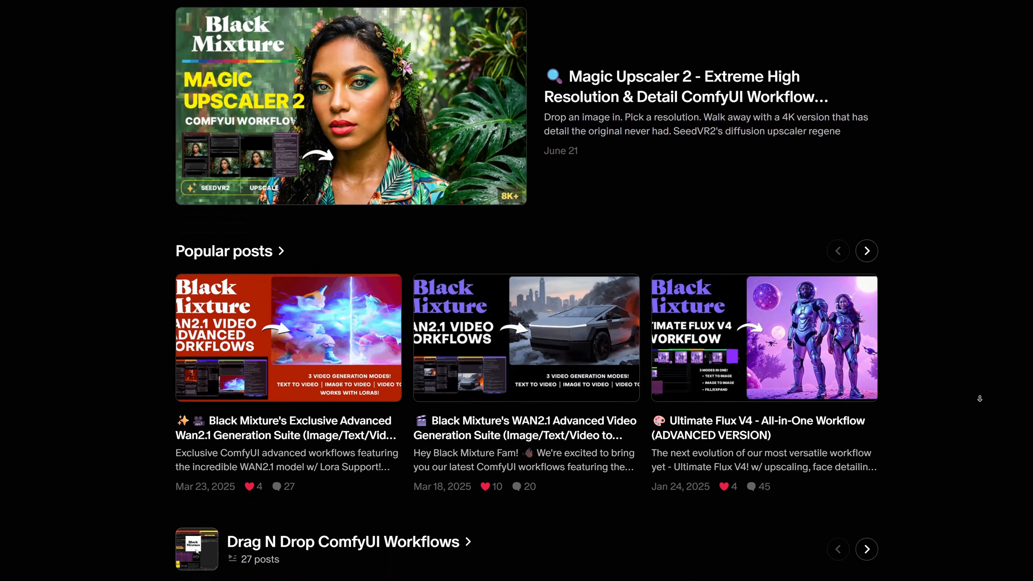
{"action": "scroll", "coordinate": [980, 402], "scroll_direction": "down", "scroll_amount": 4}
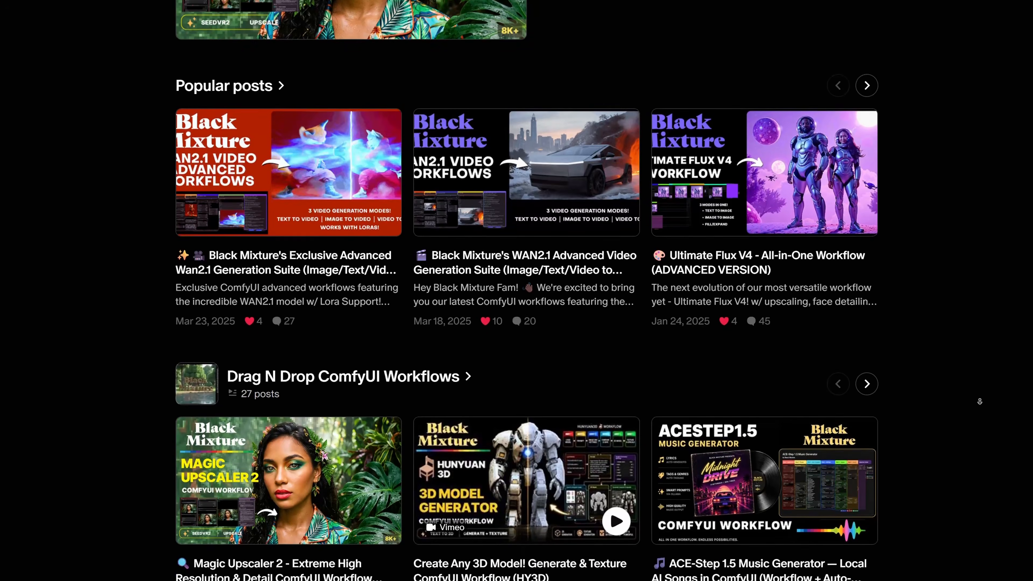
{"action": "scroll", "coordinate": [979, 402], "scroll_direction": "down", "scroll_amount": 4}
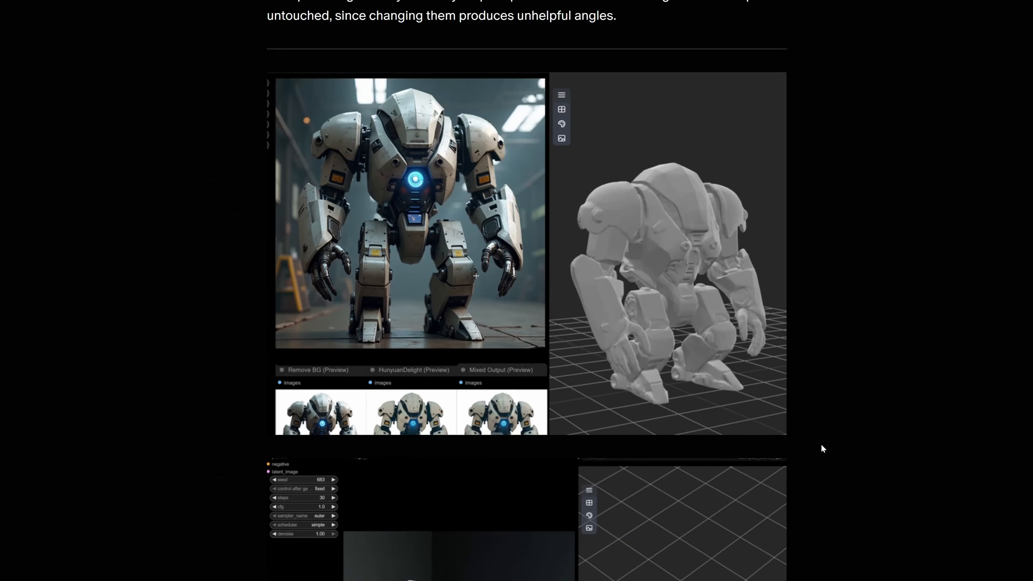
Read through the 3D model generator workflow post, from the robot examples and own-image instructions to the tips.
{"action": "scroll", "coordinate": [822, 445], "scroll_direction": "down", "scroll_amount": 10}
{"action": "scroll", "coordinate": [821, 445], "scroll_direction": "down", "scroll_amount": 5}
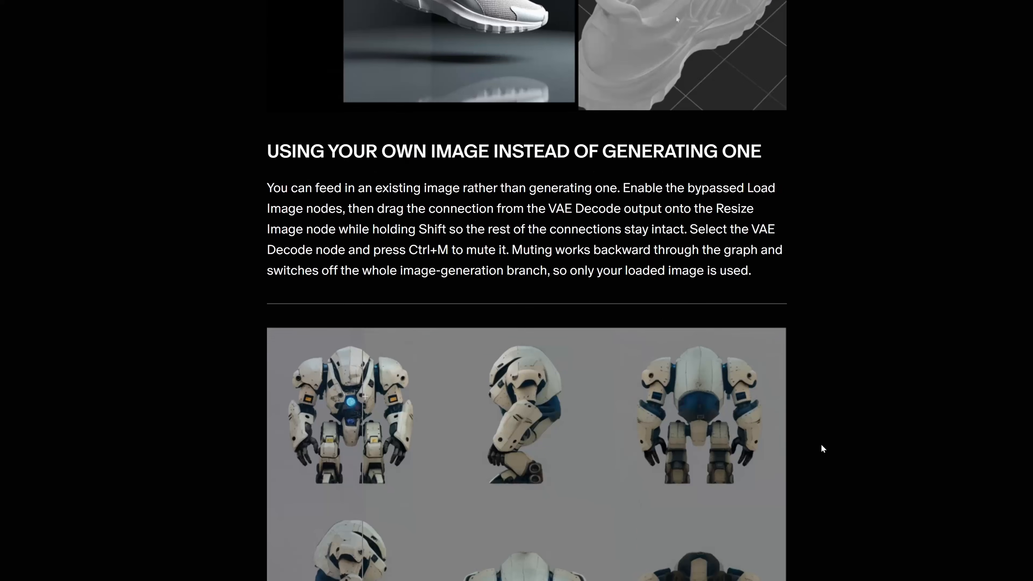
{"action": "scroll", "coordinate": [821, 445], "scroll_direction": "down", "scroll_amount": 11}
{"action": "scroll", "coordinate": [822, 445], "scroll_direction": "down", "scroll_amount": 10}
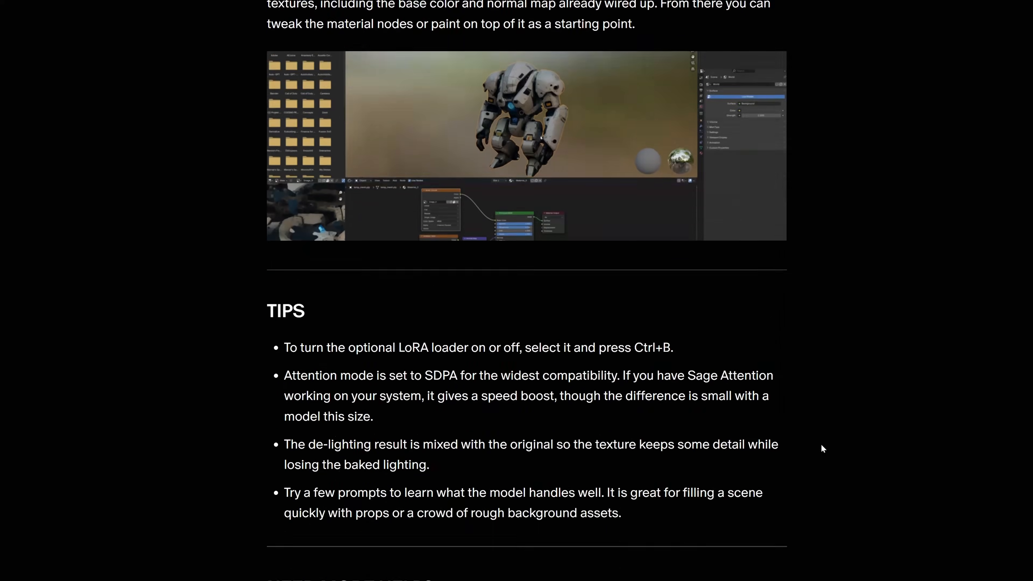
{"action": "scroll", "coordinate": [822, 446], "scroll_direction": "up", "scroll_amount": 1}
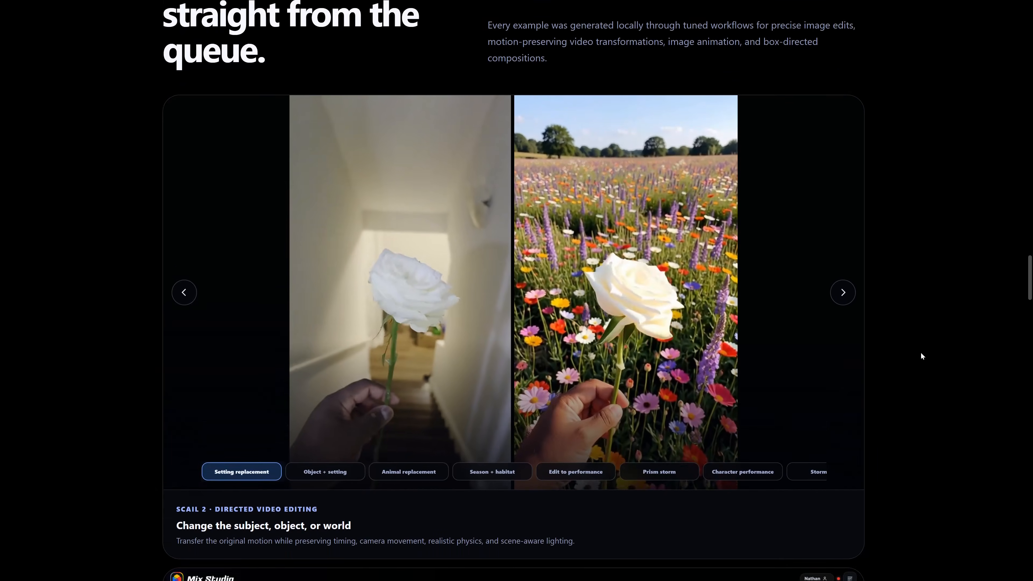
On the Mix Studio website, browse the SCAIL 2 output examples through to Animal replacement.
{"action": "scroll", "coordinate": [921, 353], "scroll_direction": "up", "scroll_amount": 1}
{"action": "left_click", "coordinate": [841, 338]}
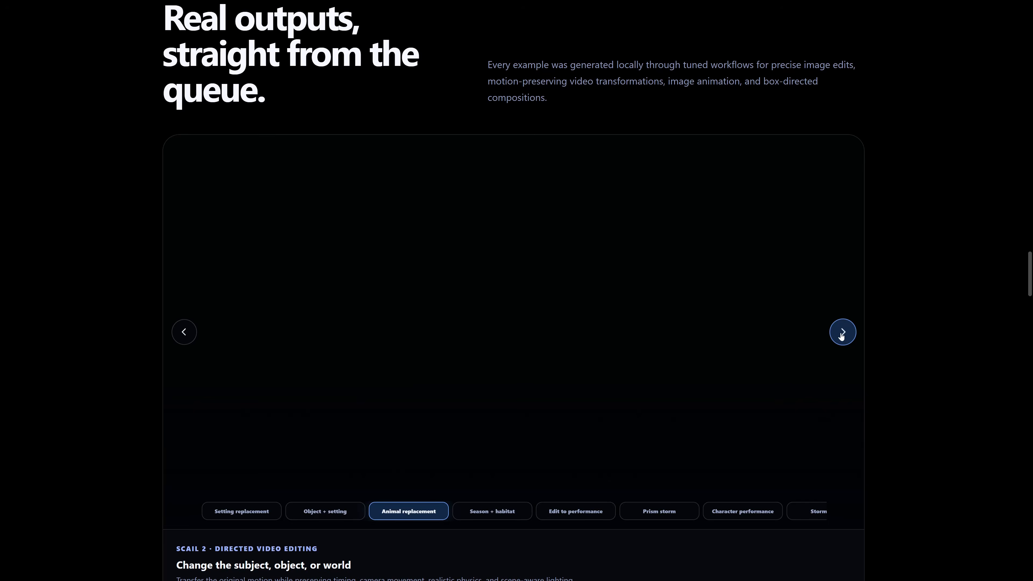